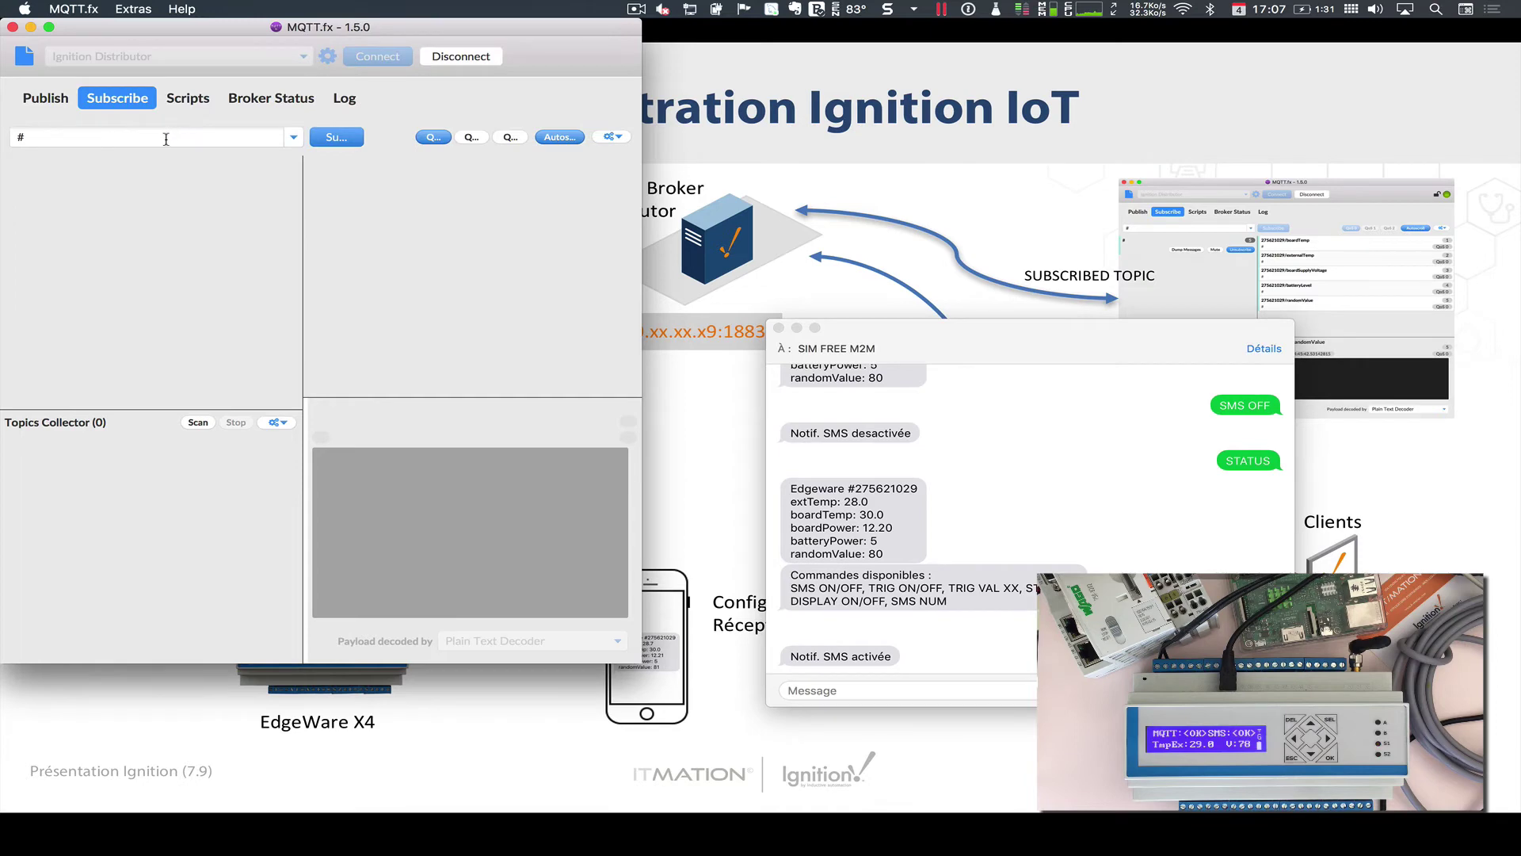
- Subscribe to all topics on the Ignition Distributor broker using the # filter
click(63, 105)
click(120, 107)
click(339, 140)
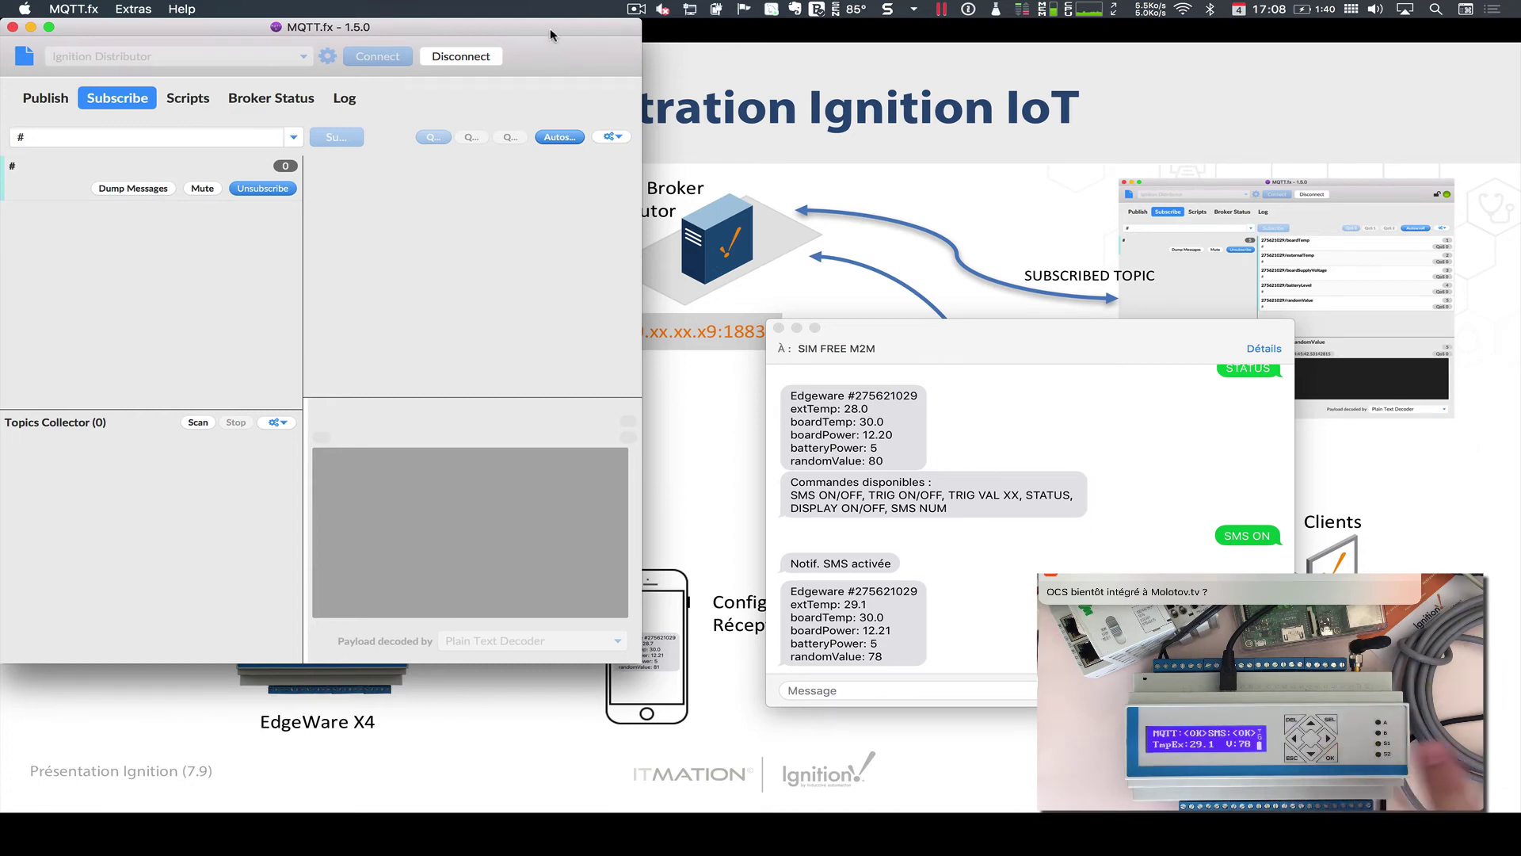
- Disconnect from the Ignition Distributor broker, reconnect, subscribe to # again and select the received randomValue message
click(454, 60)
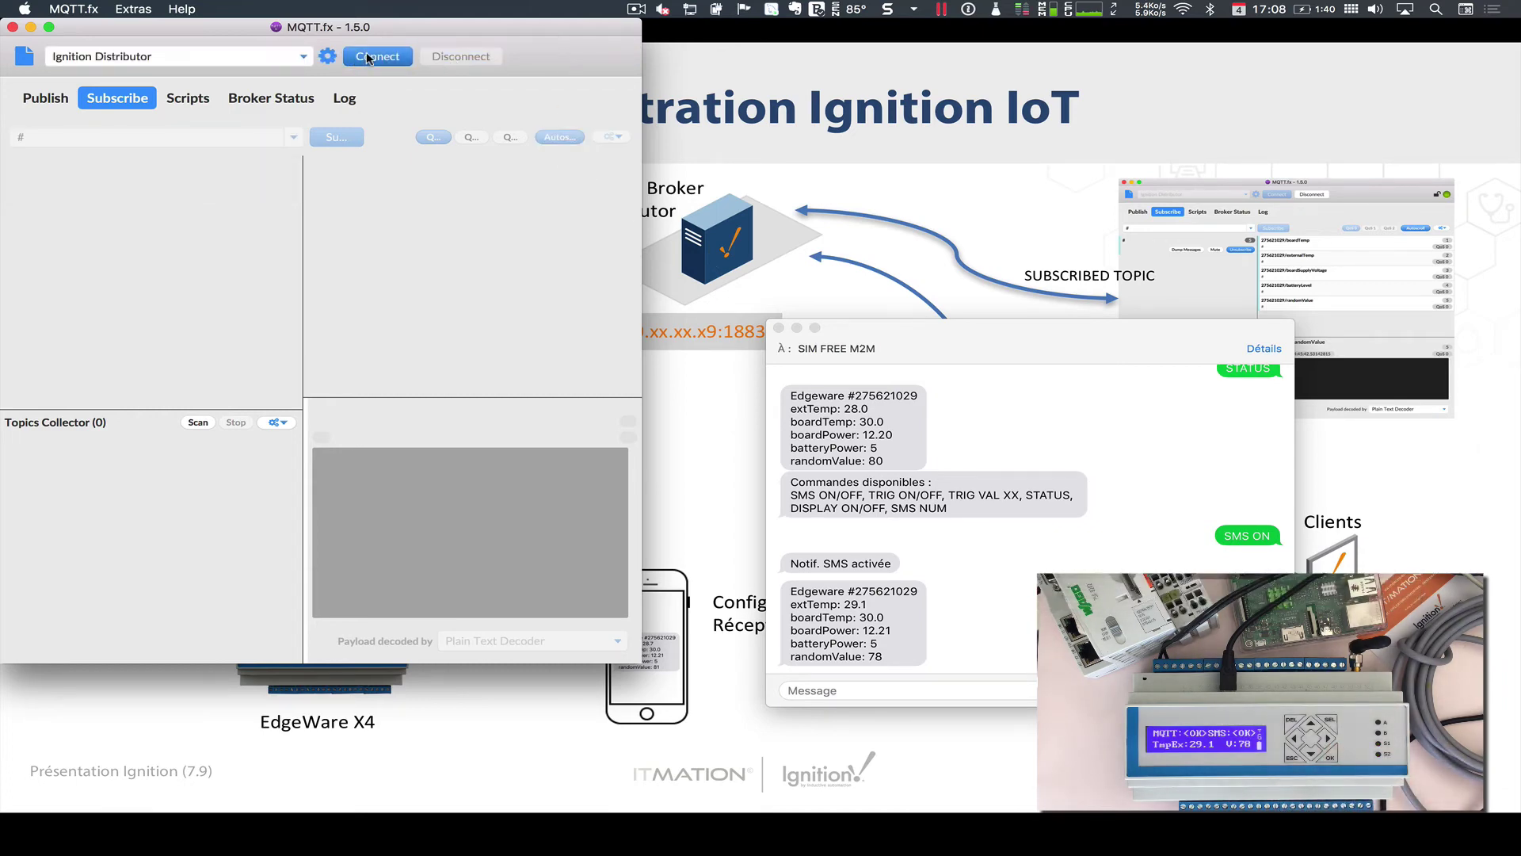
click(367, 55)
click(336, 138)
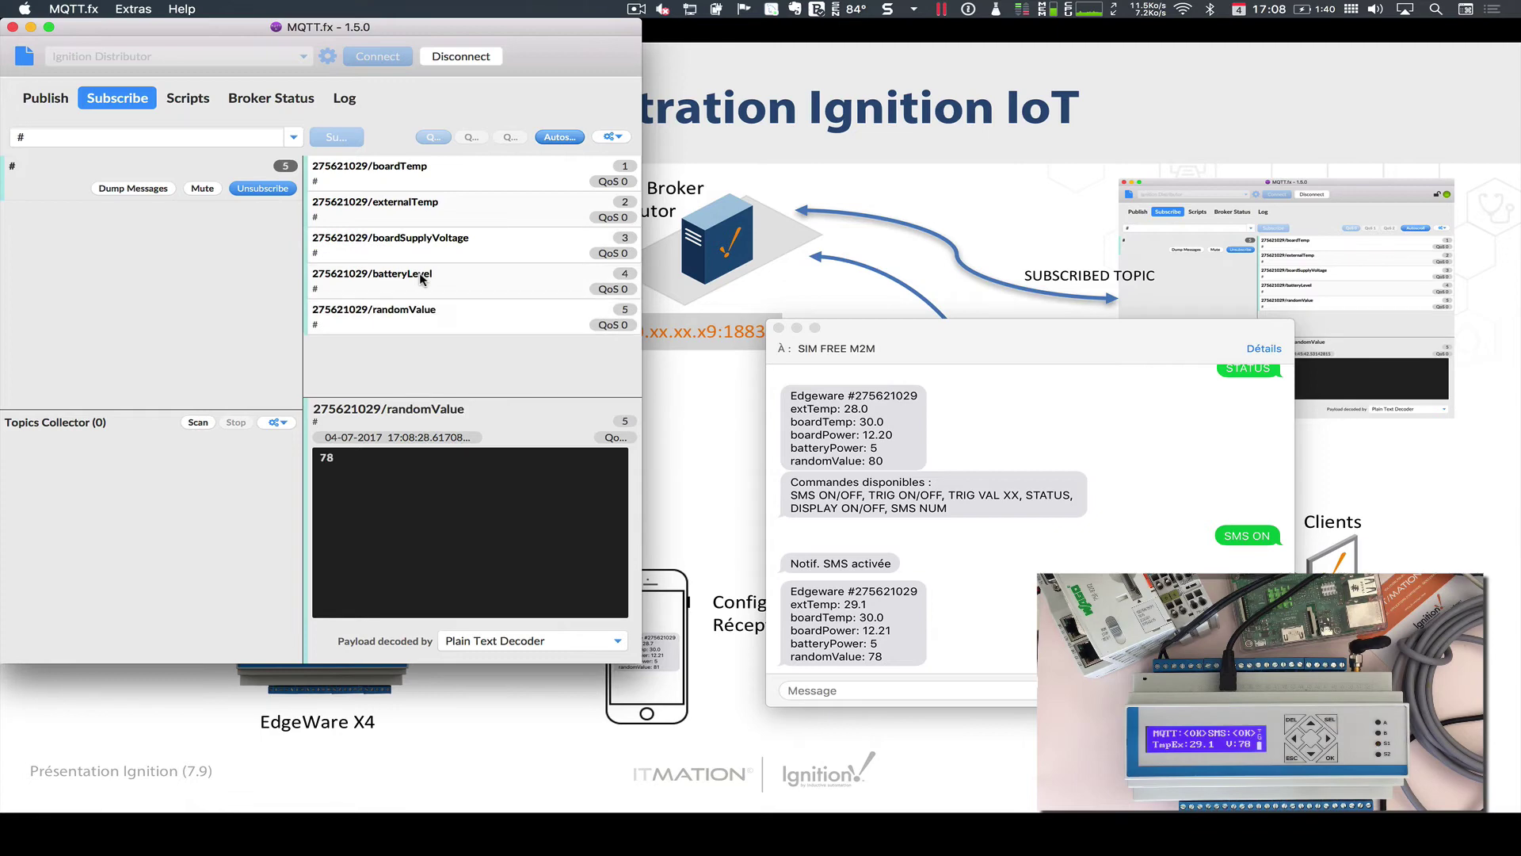
click(444, 307)
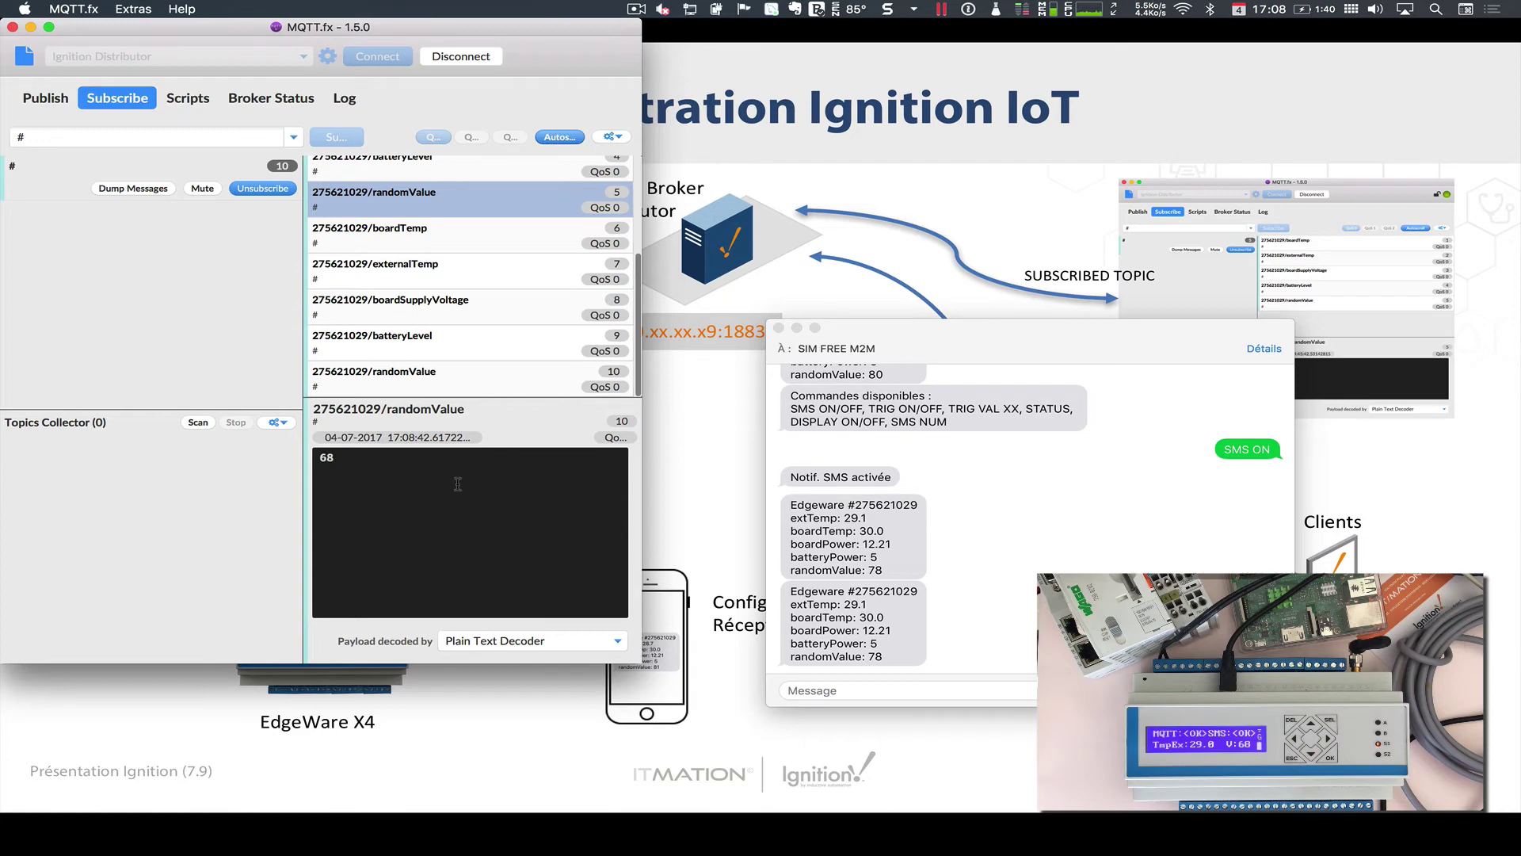
- Clear the messages buffer, deleting all received messages
click(612, 136)
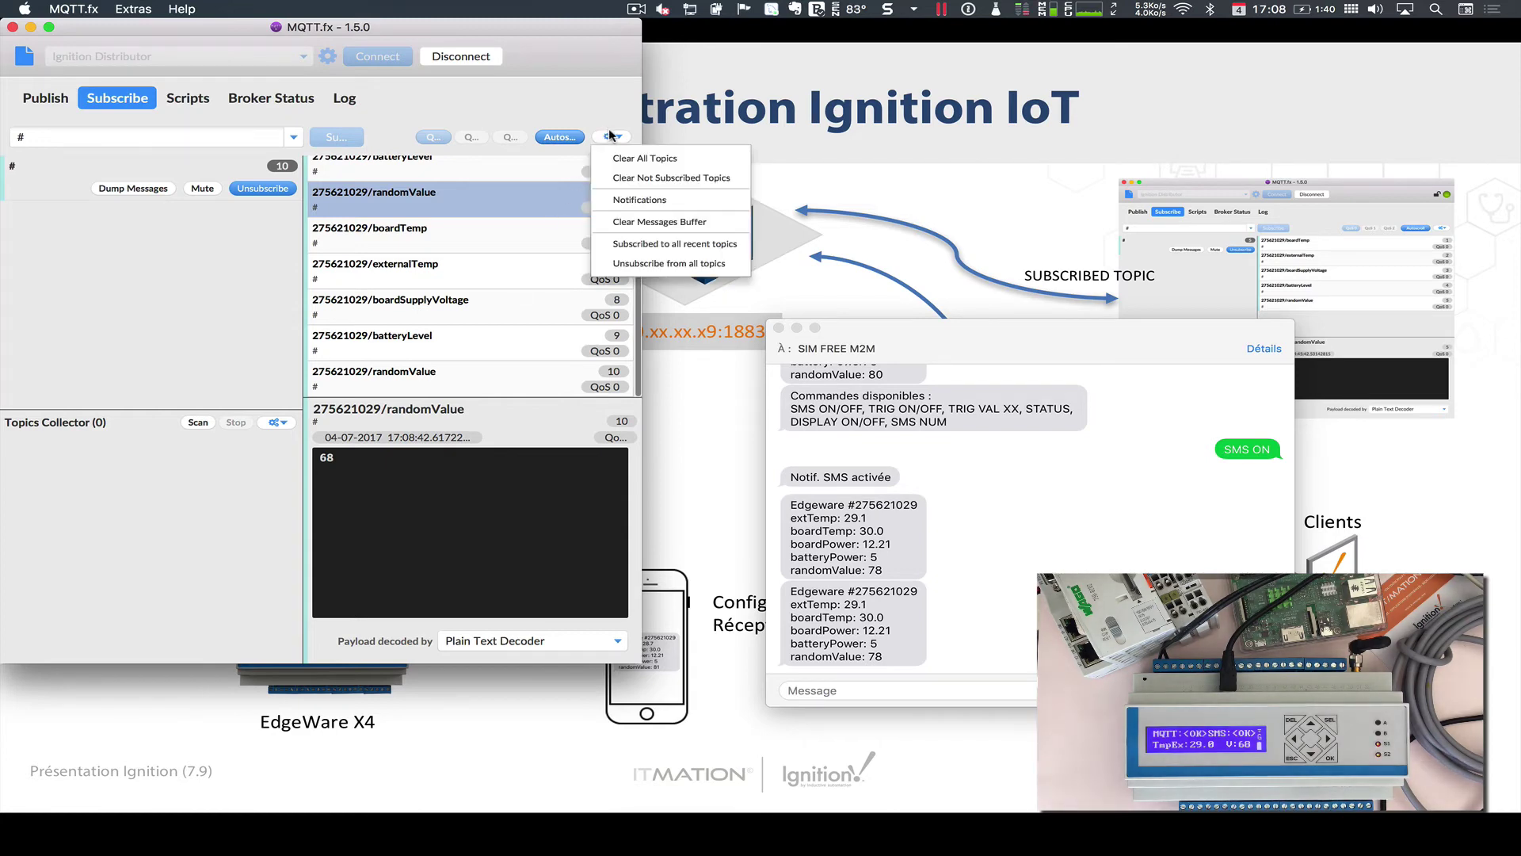
click(654, 223)
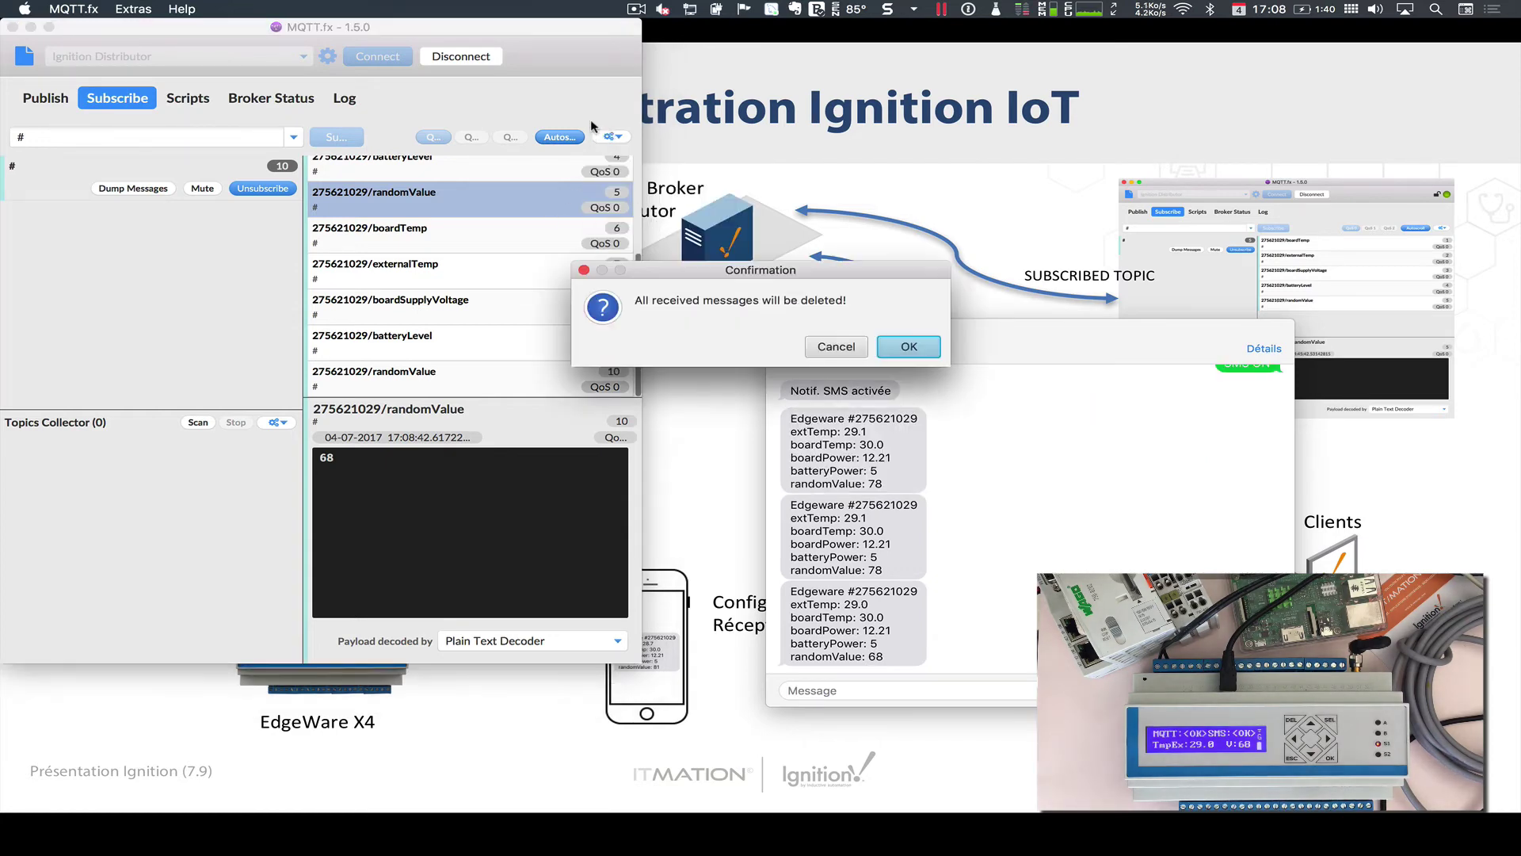
click(907, 348)
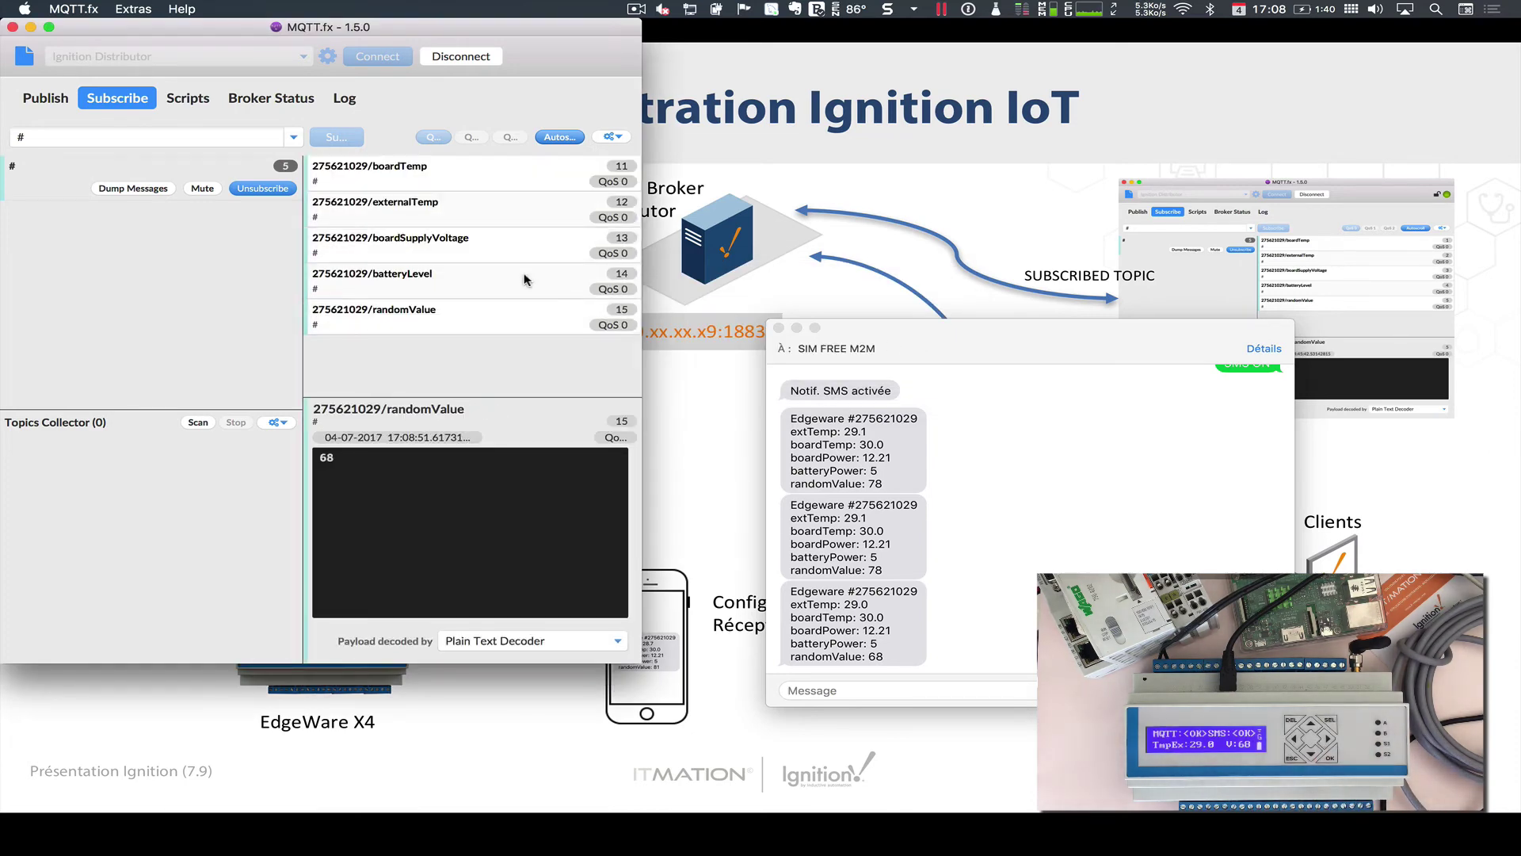
click(613, 138)
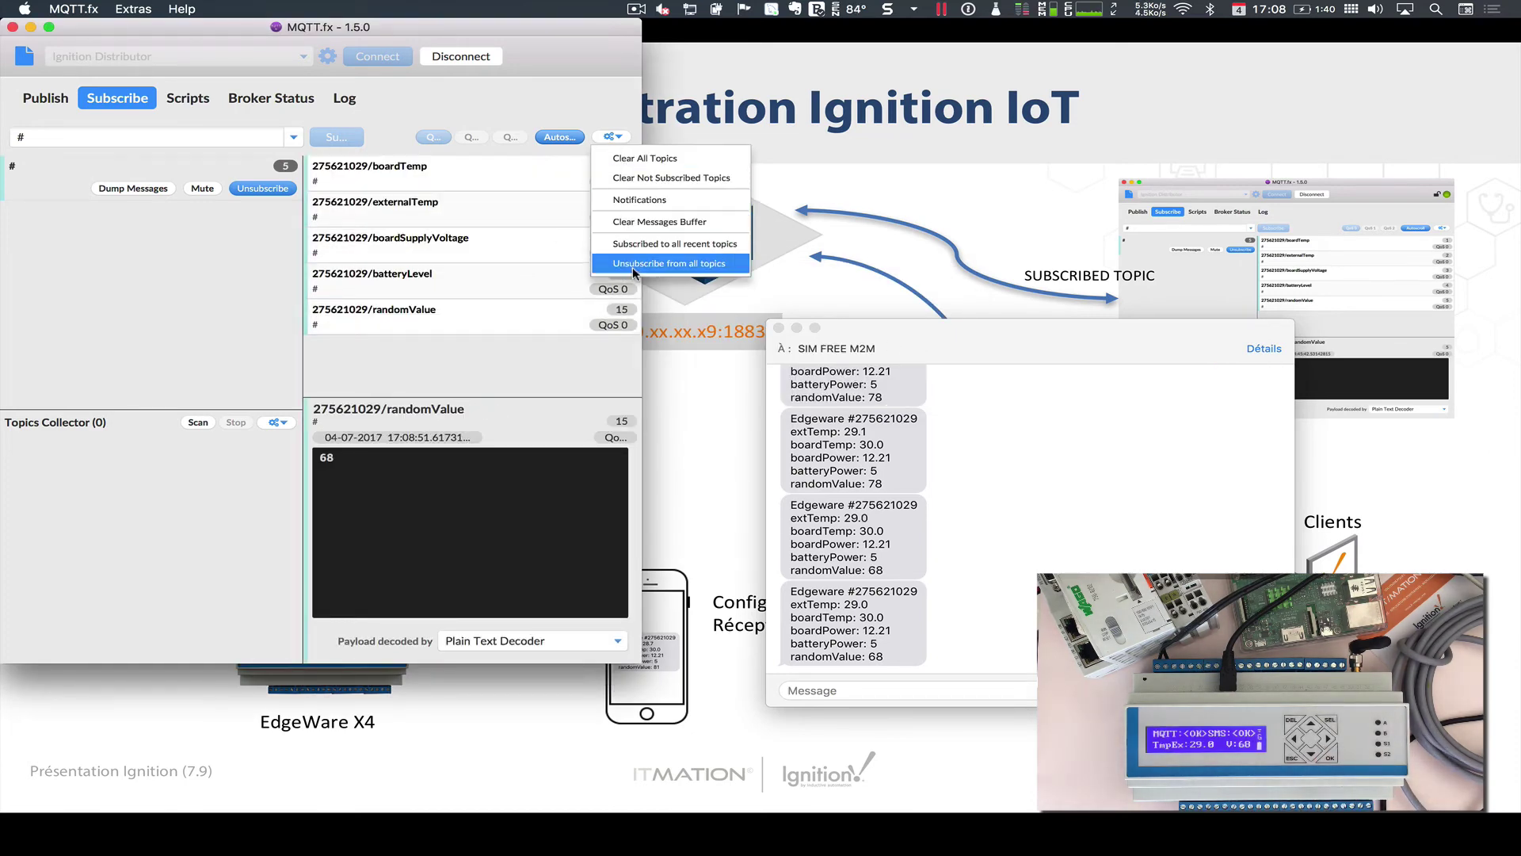
click(571, 55)
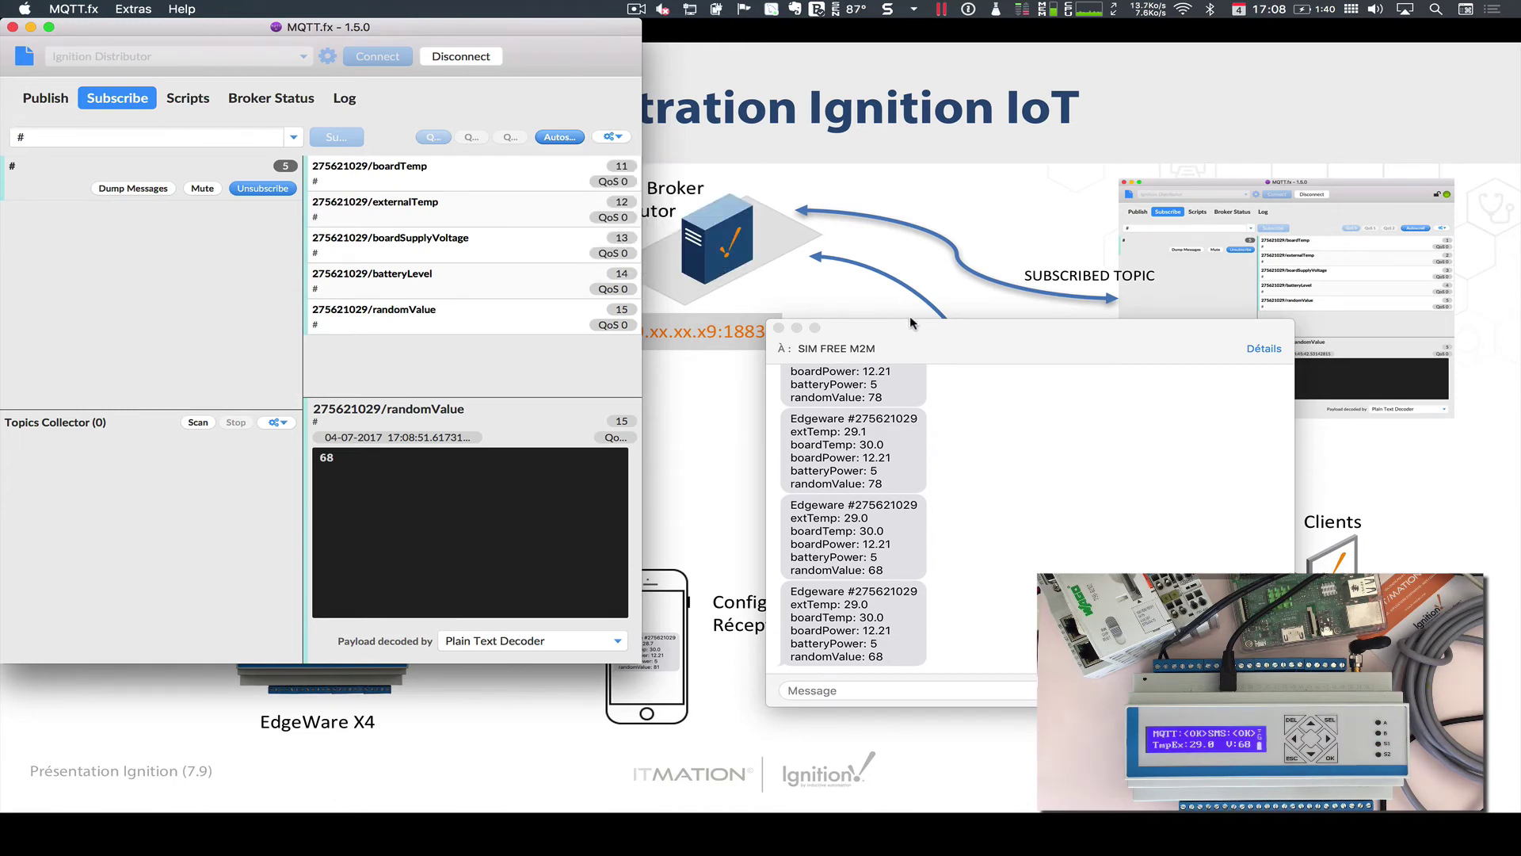
- Switch to Ignition Designer and delete the EdgeWare folder from the MQTT Engine tag provider
key(super+Tab)
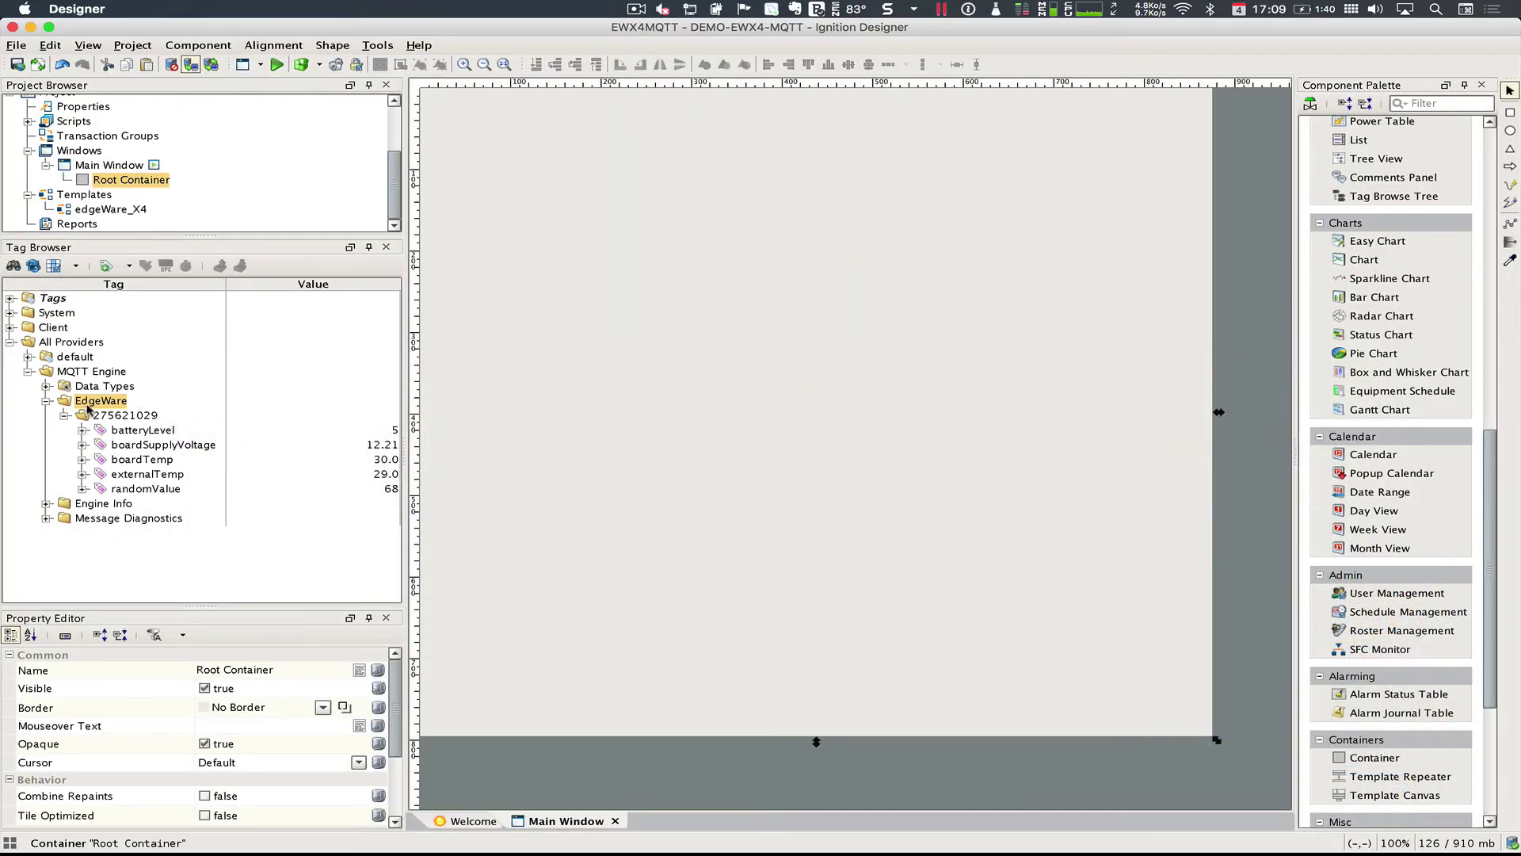
click(91, 151)
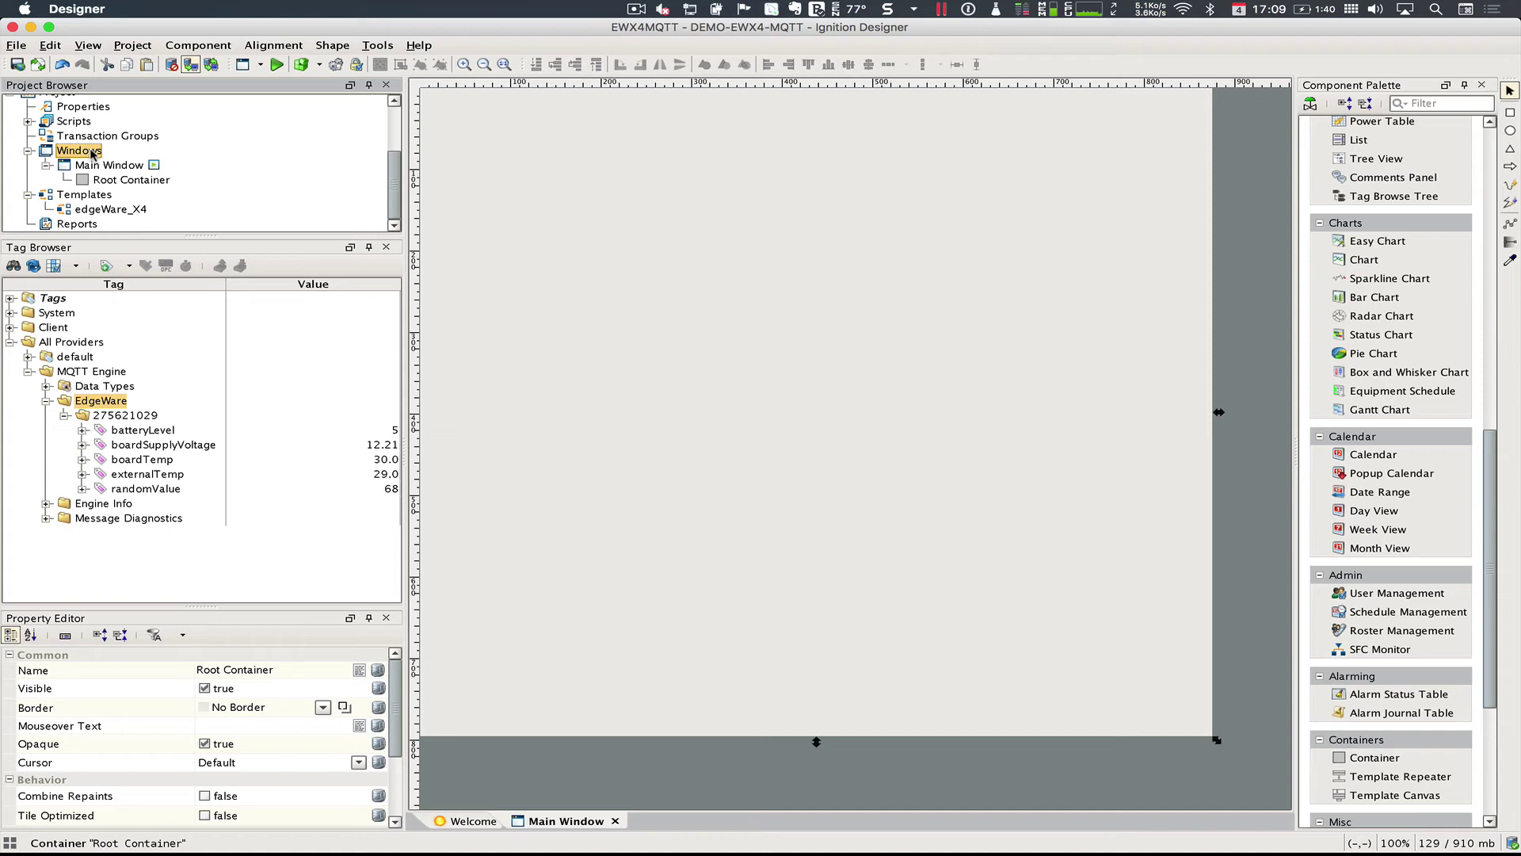
click(101, 405)
right_click(101, 406)
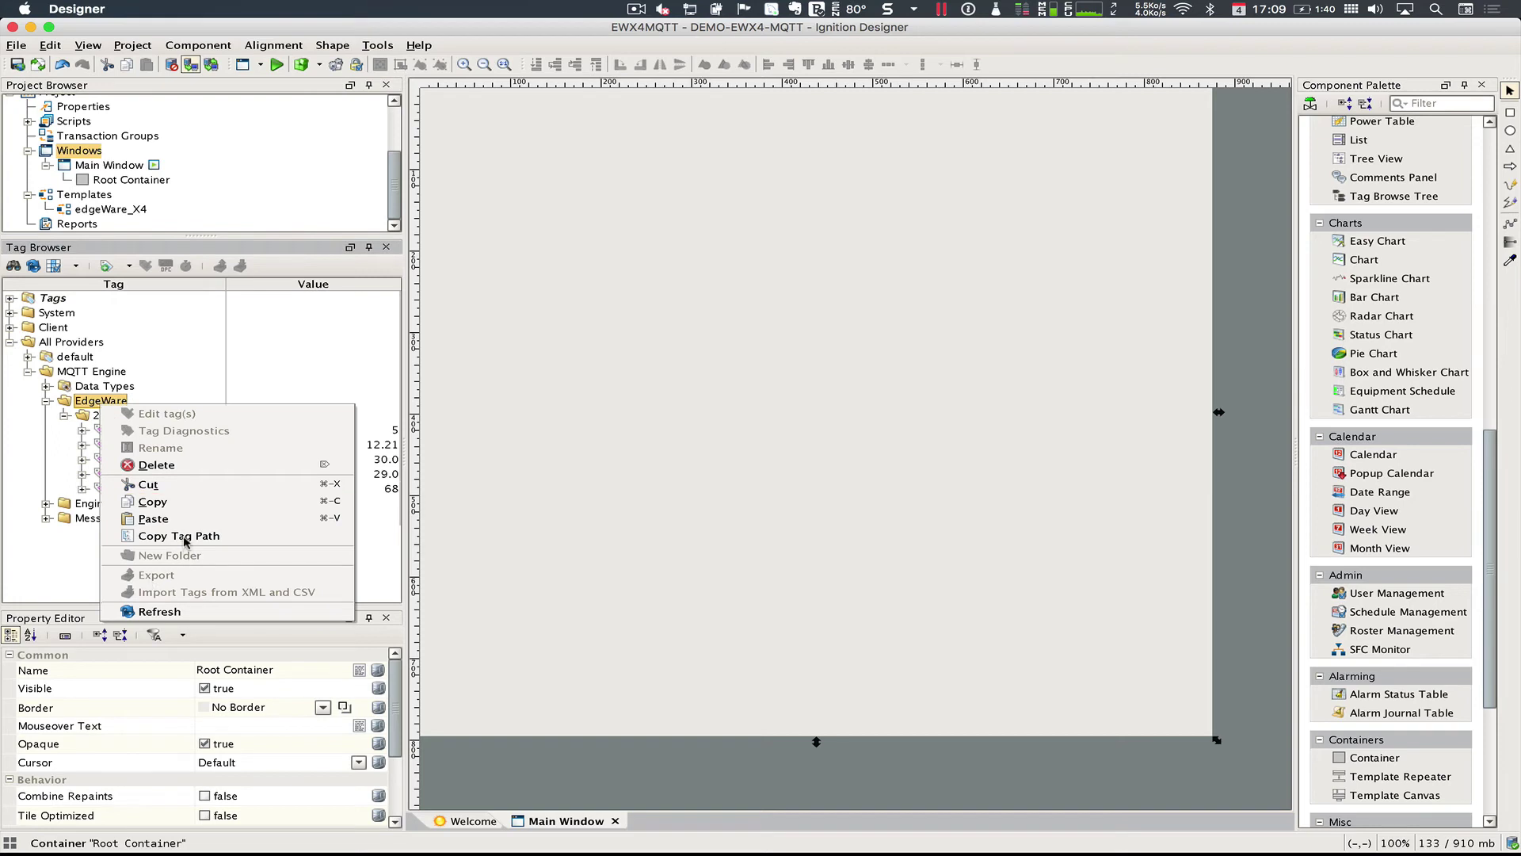
click(178, 467)
click(734, 467)
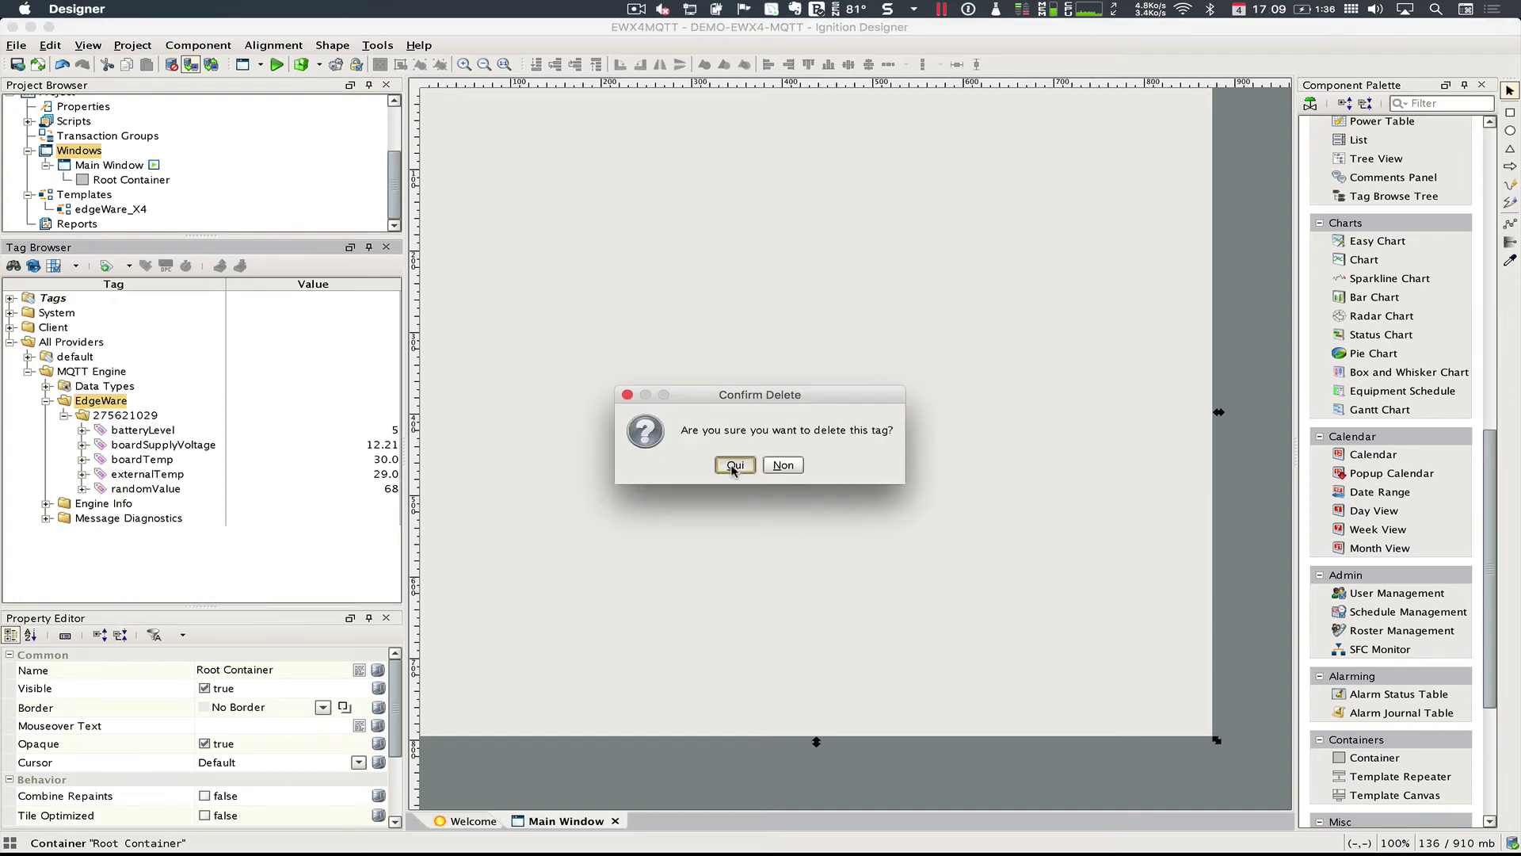
- Refresh the MQTT Engine tag provider and expand its EdgeWare folder down to the device's individual tags
click(77, 370)
right_click(77, 369)
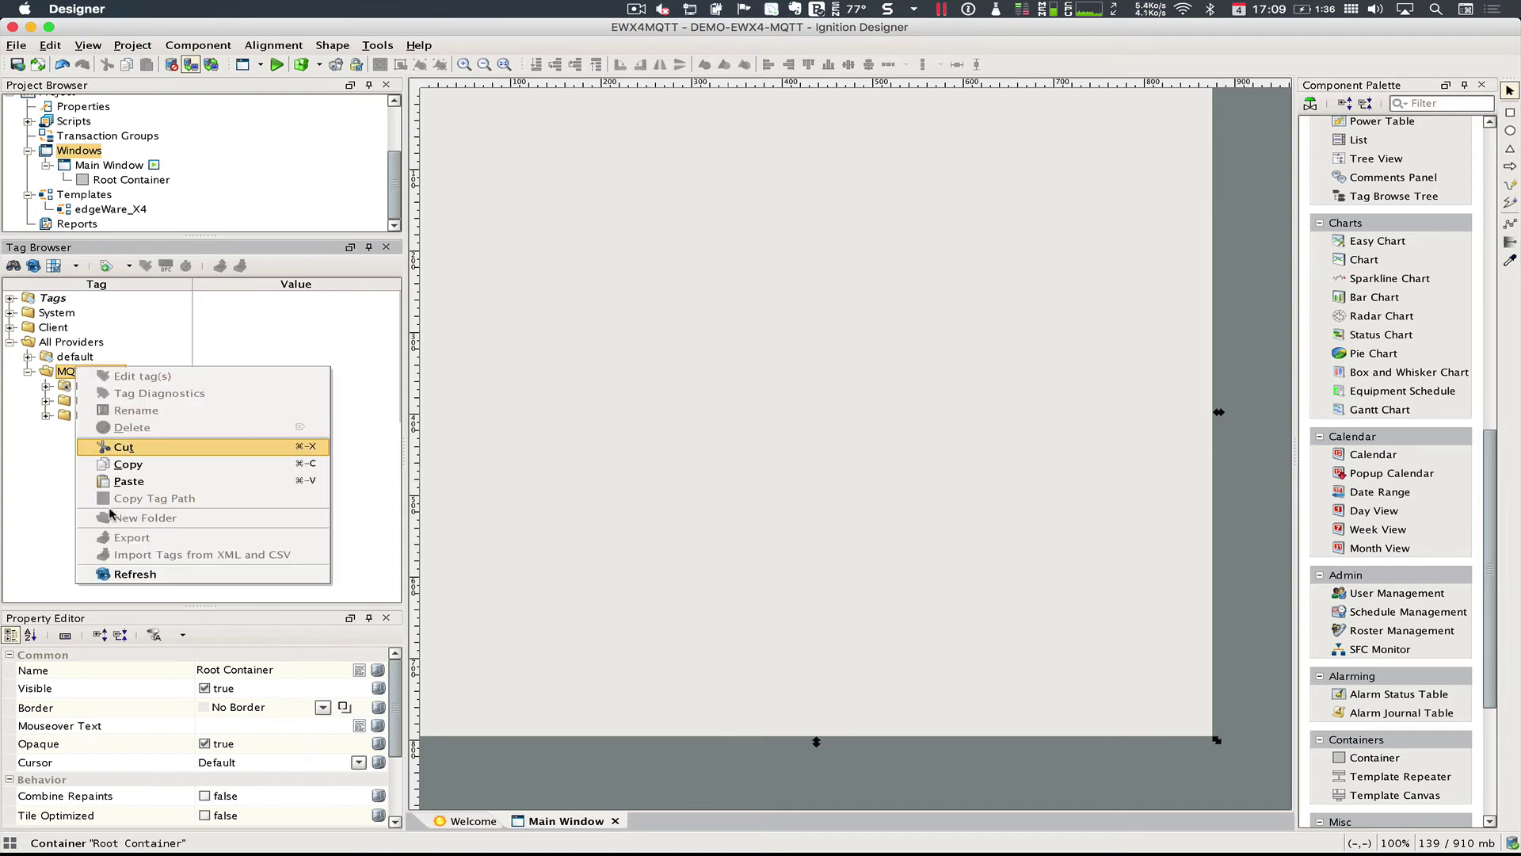
click(129, 575)
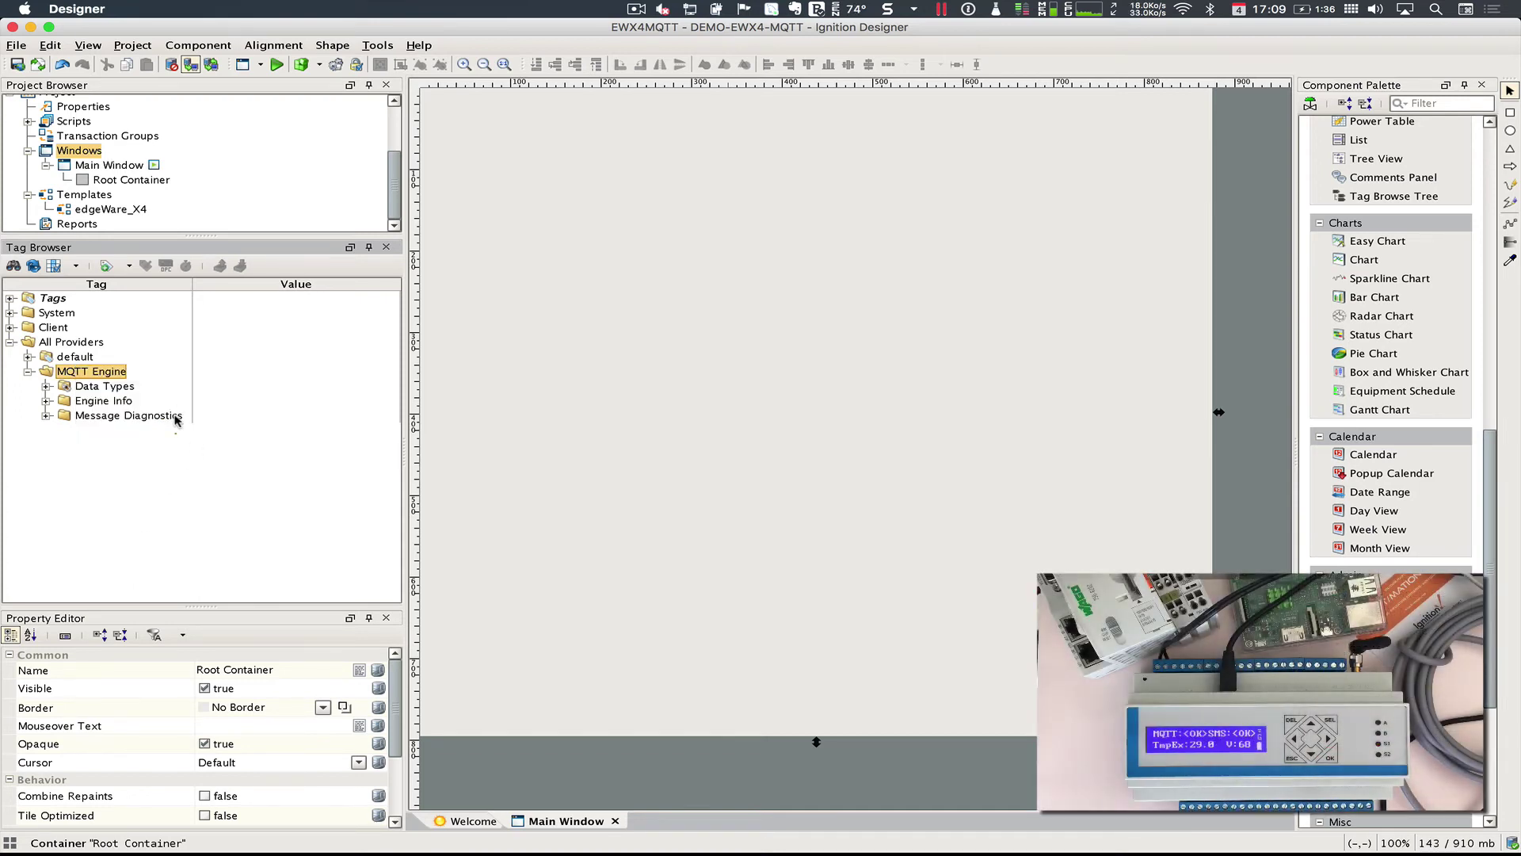
right_click(98, 376)
click(142, 585)
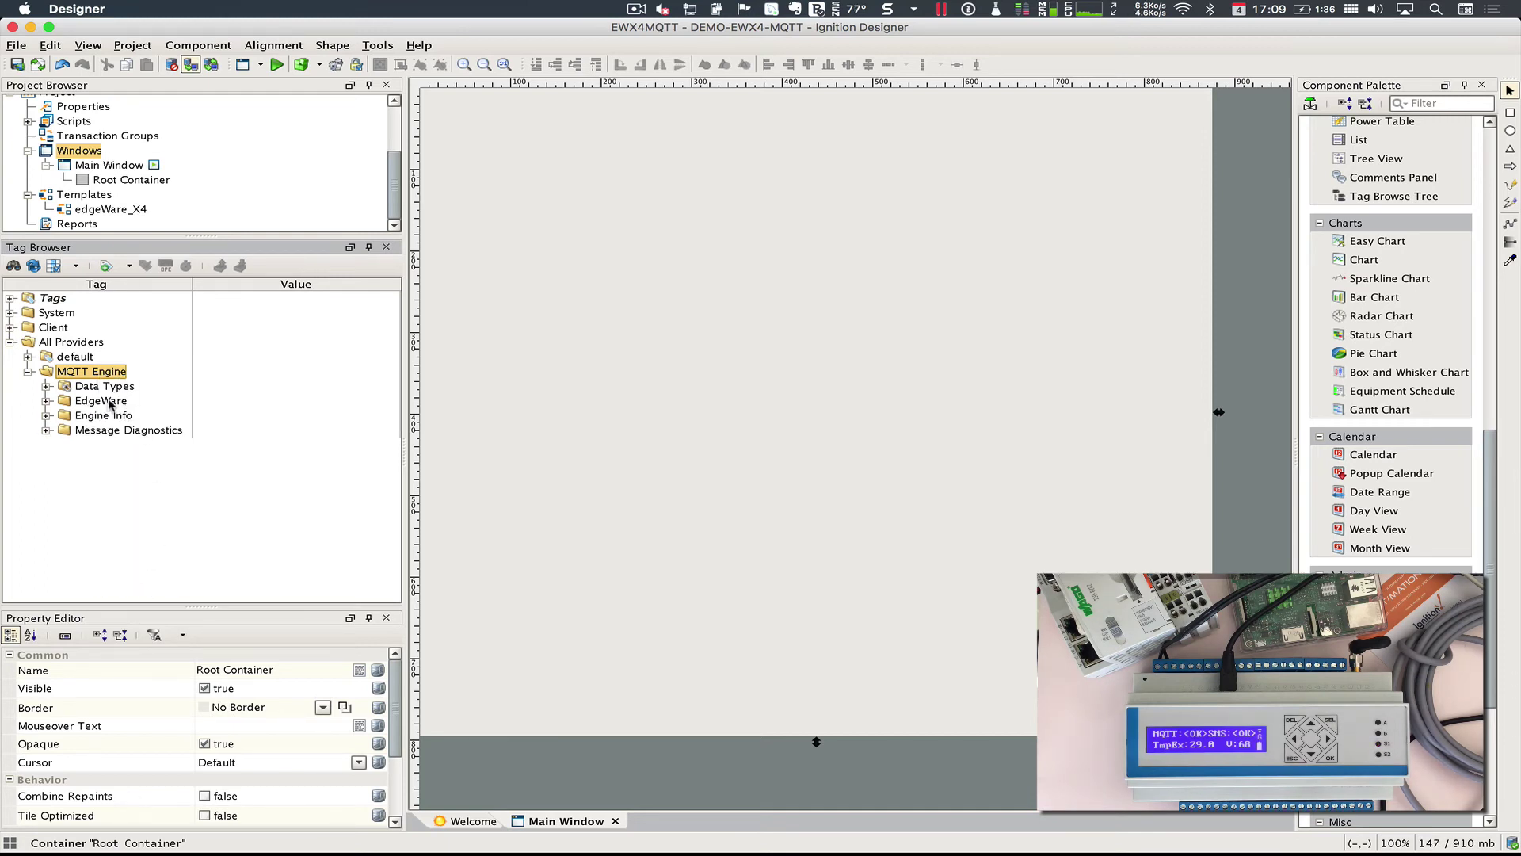
click(46, 401)
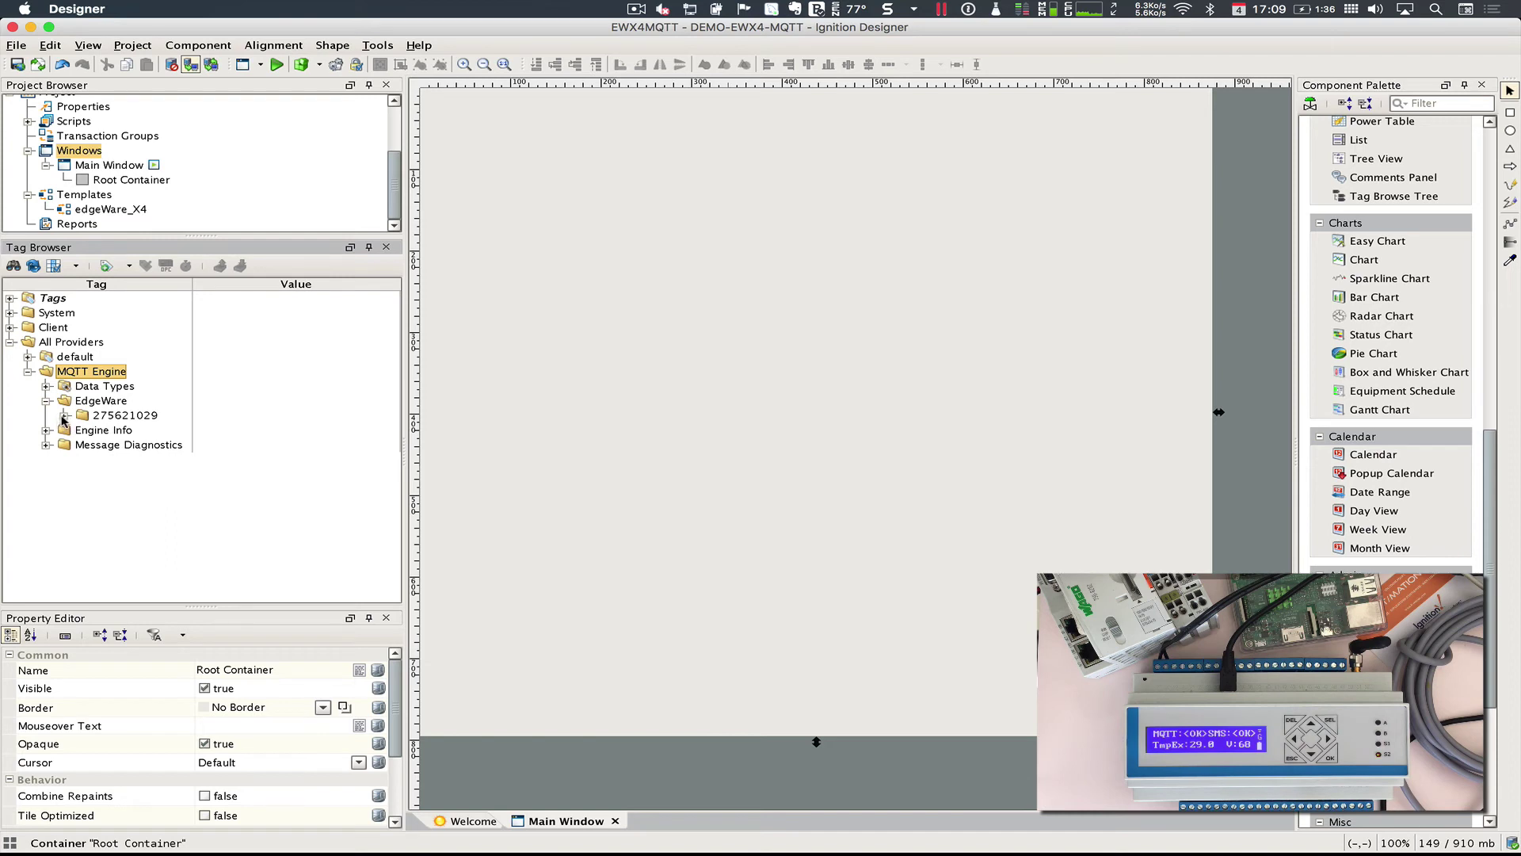
click(64, 416)
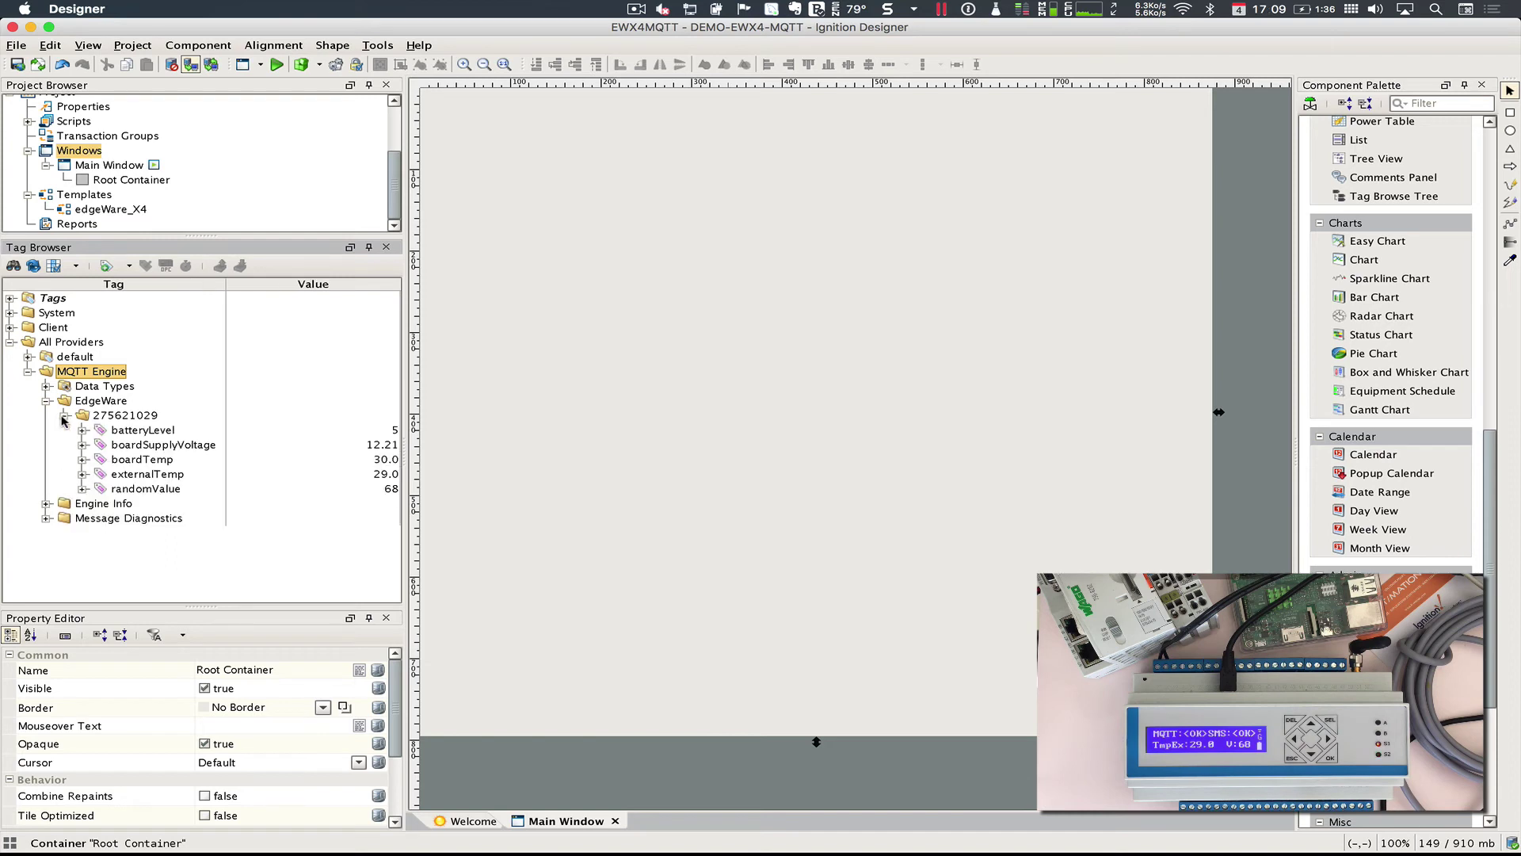
- Review the history, alarming and tag event settings of the batteryLevel tag, then close its editor
double_click(142, 431)
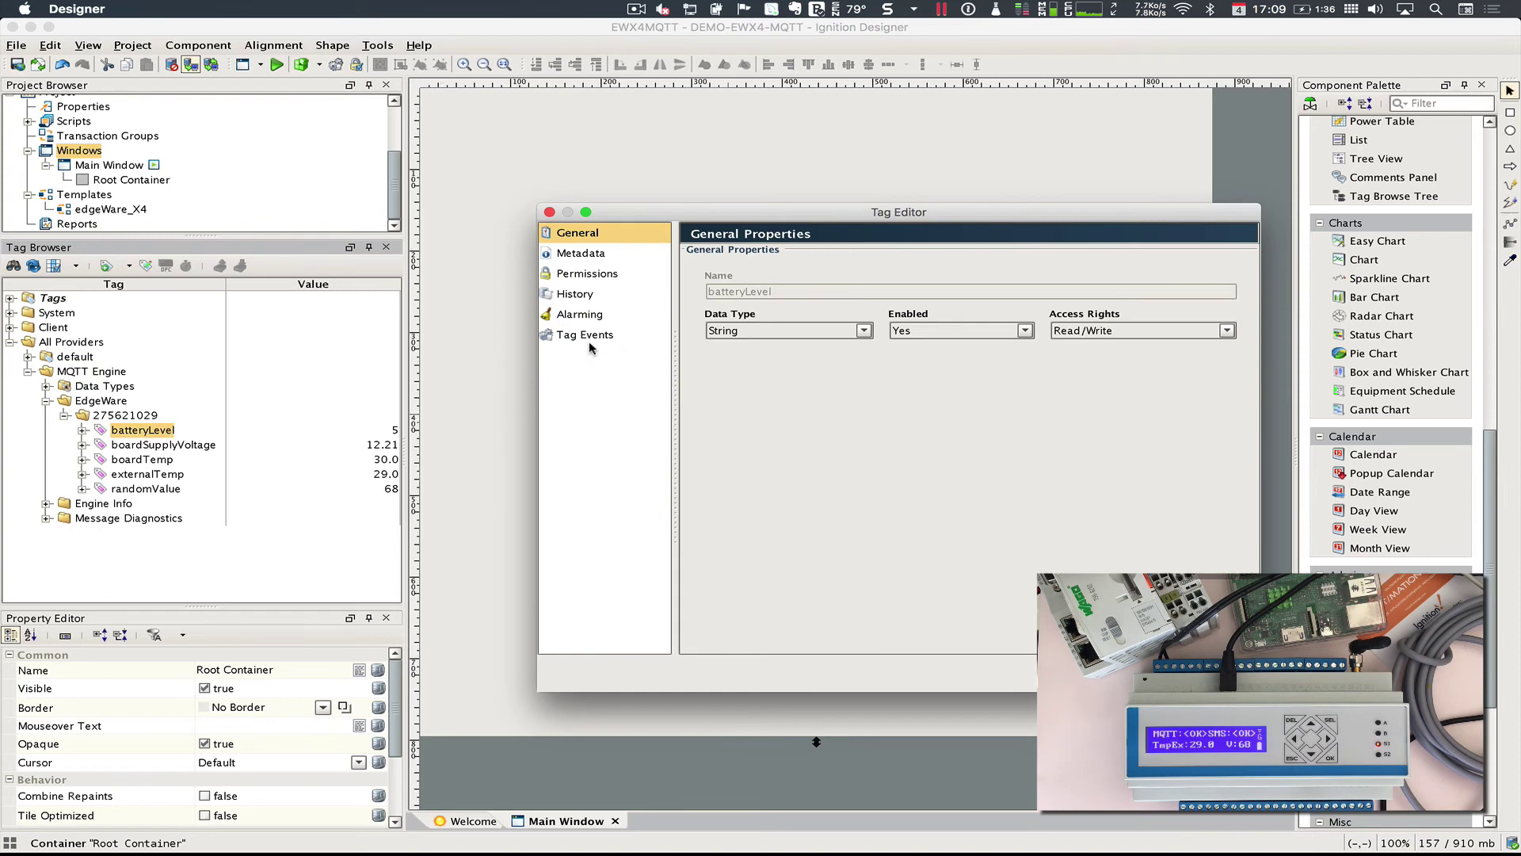
click(581, 296)
click(586, 317)
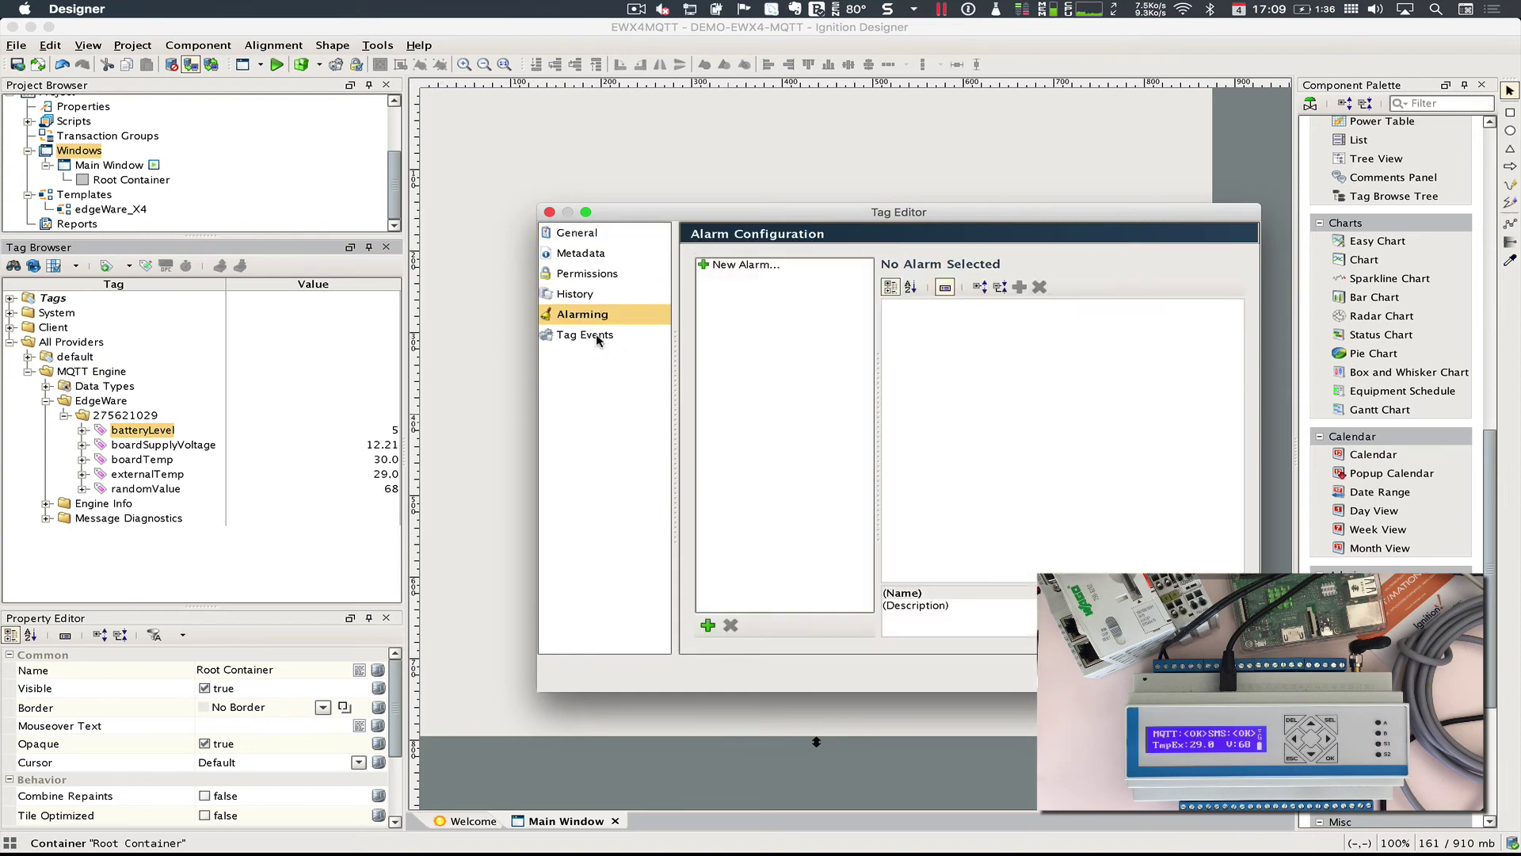
click(598, 337)
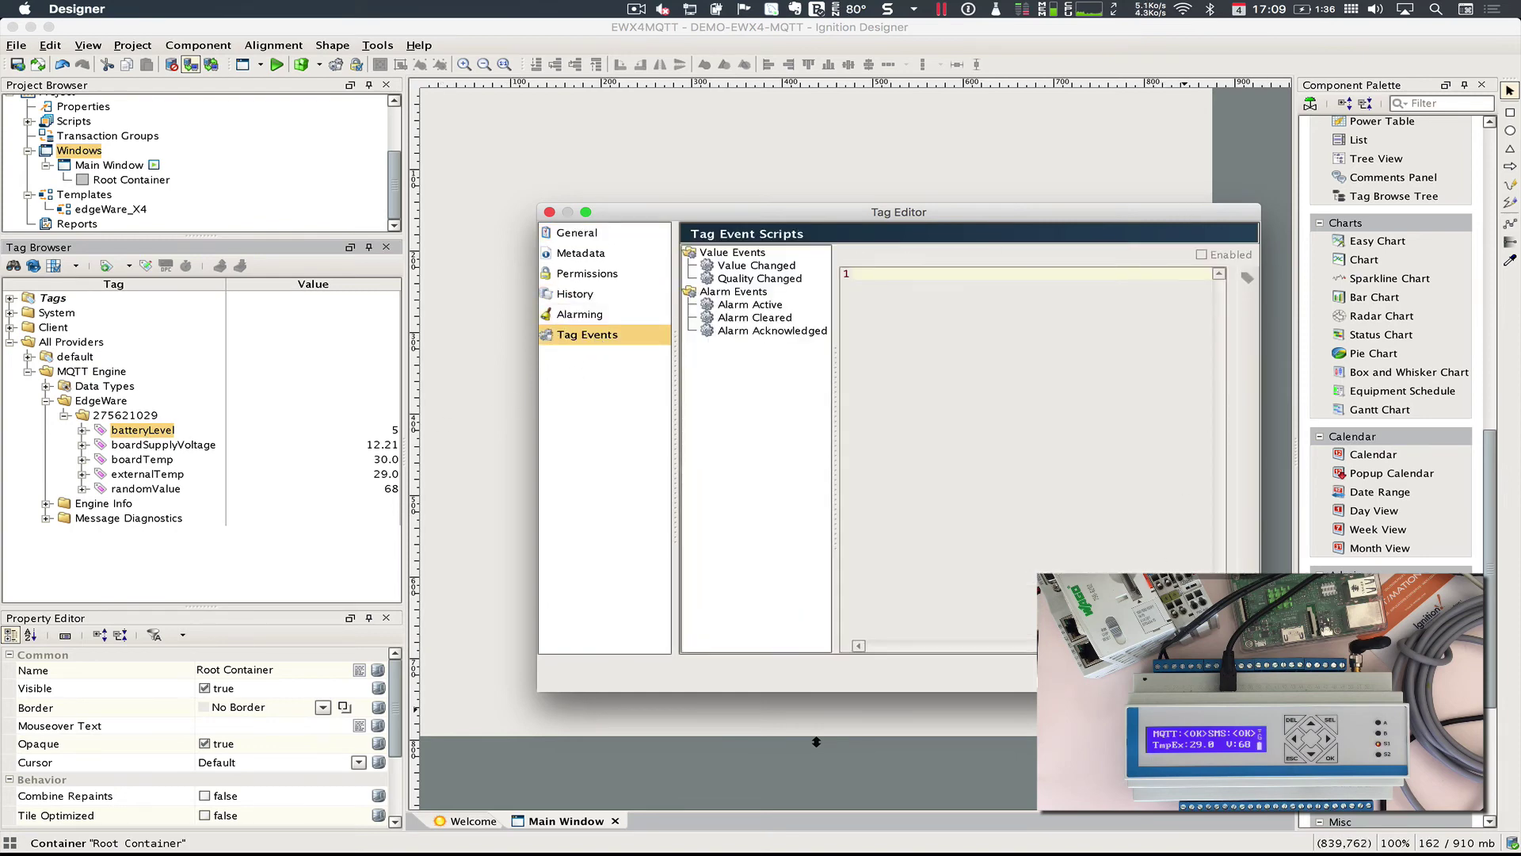
click(1225, 673)
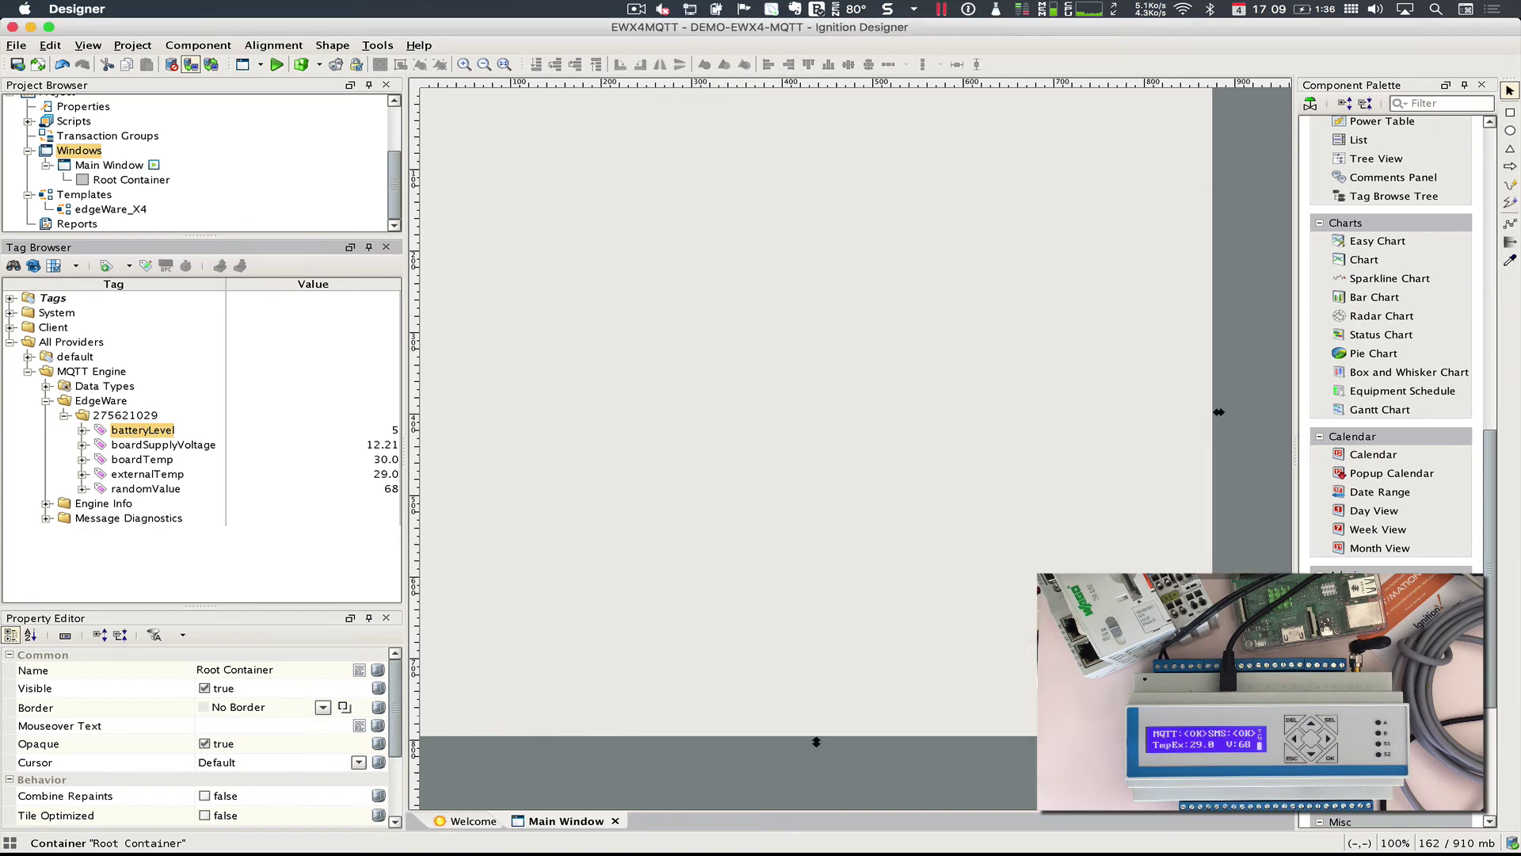
- Place an instance of the edgeWare_X4 template in the upper part of Main Window, at about (167, 72)
click(109, 209)
drag(503, 171, 572, 151)
drag(391, 711, 391, 733)
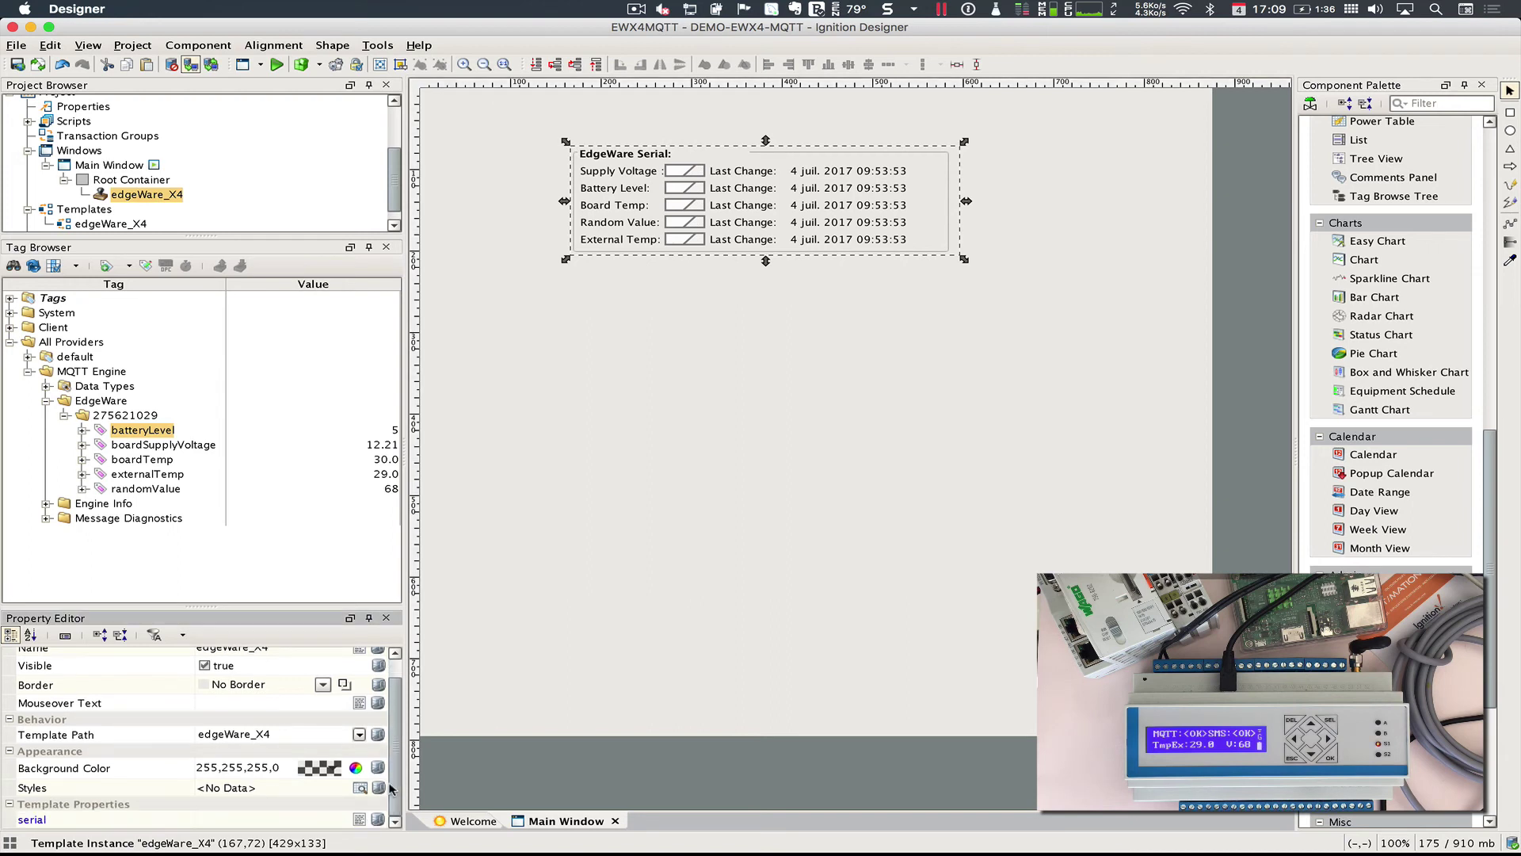
- Set the template instance's serial property to the device folder name 275621029 and move the instance to about (35, 71)
click(132, 420)
click(132, 418)
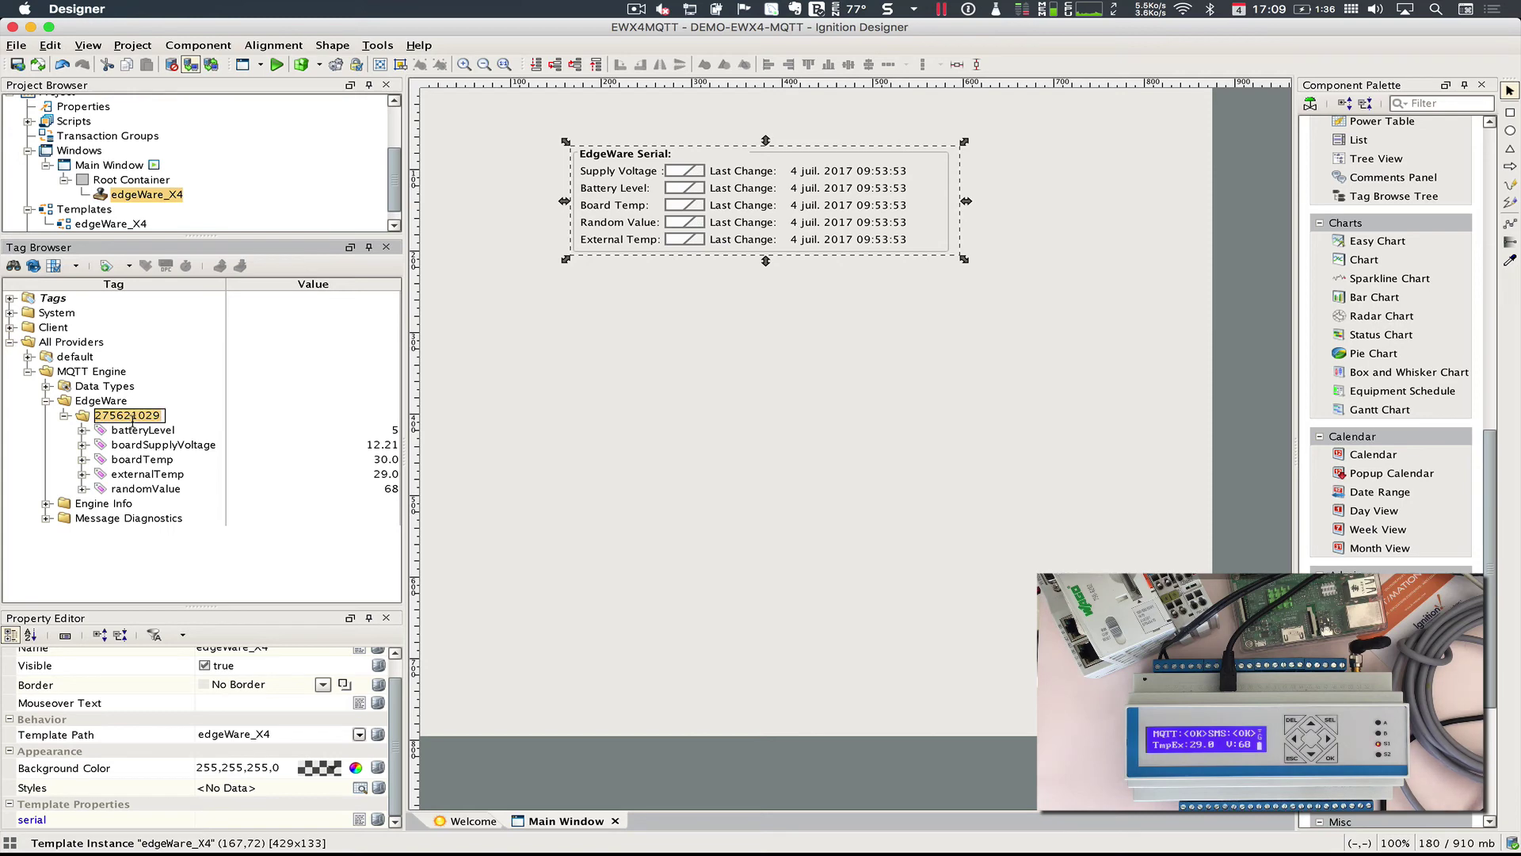
click(312, 820)
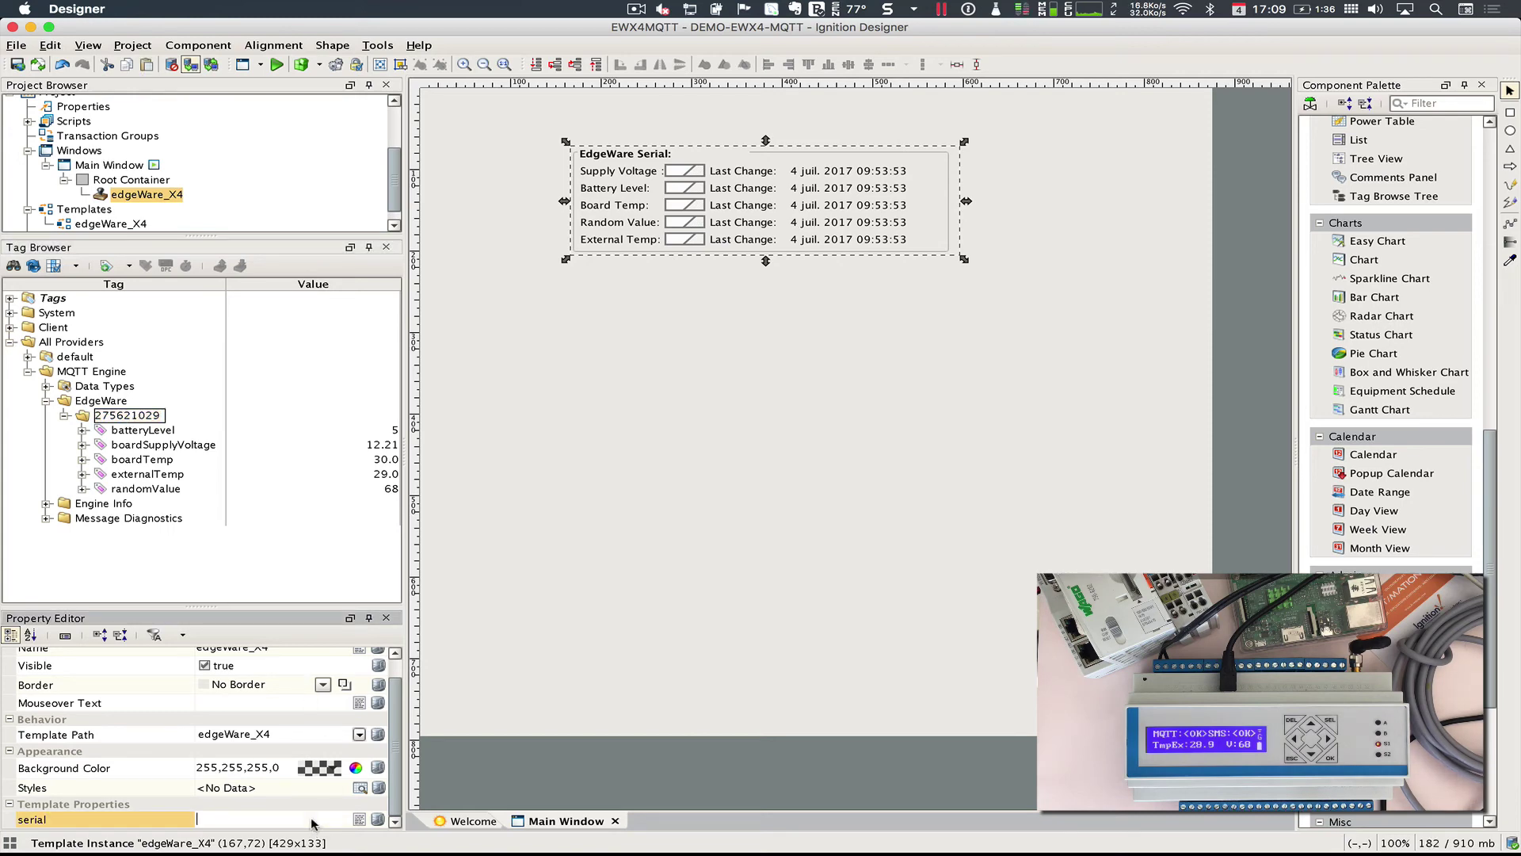
key(super+v)
key(Return)
drag(711, 210, 592, 210)
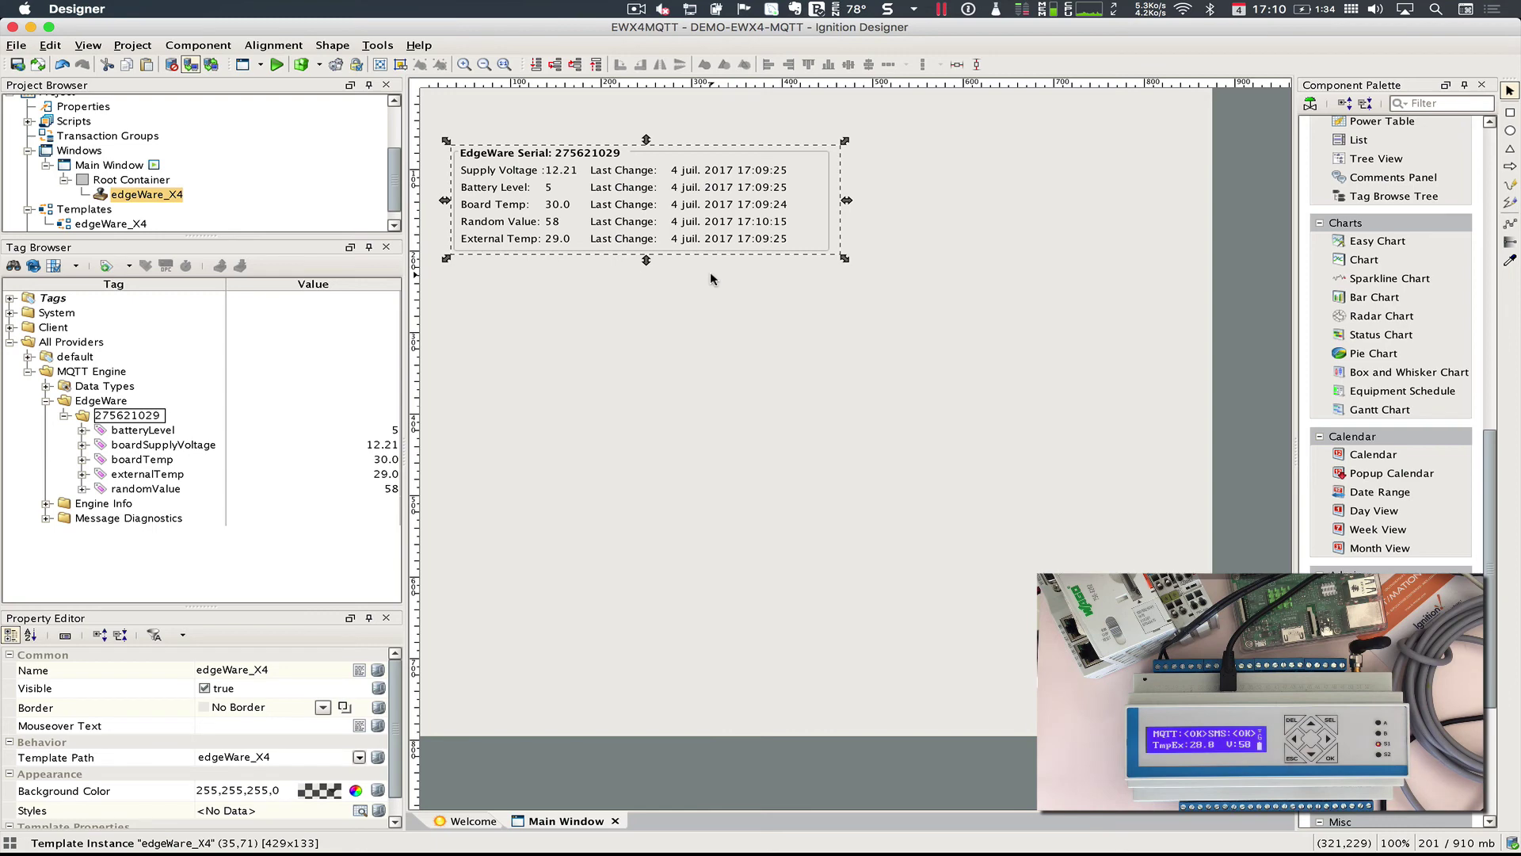
- Arrange the MQTT.fx and Messages windows around the Designer template to compare the values received by MQTT and SMS
key(super+Tab)
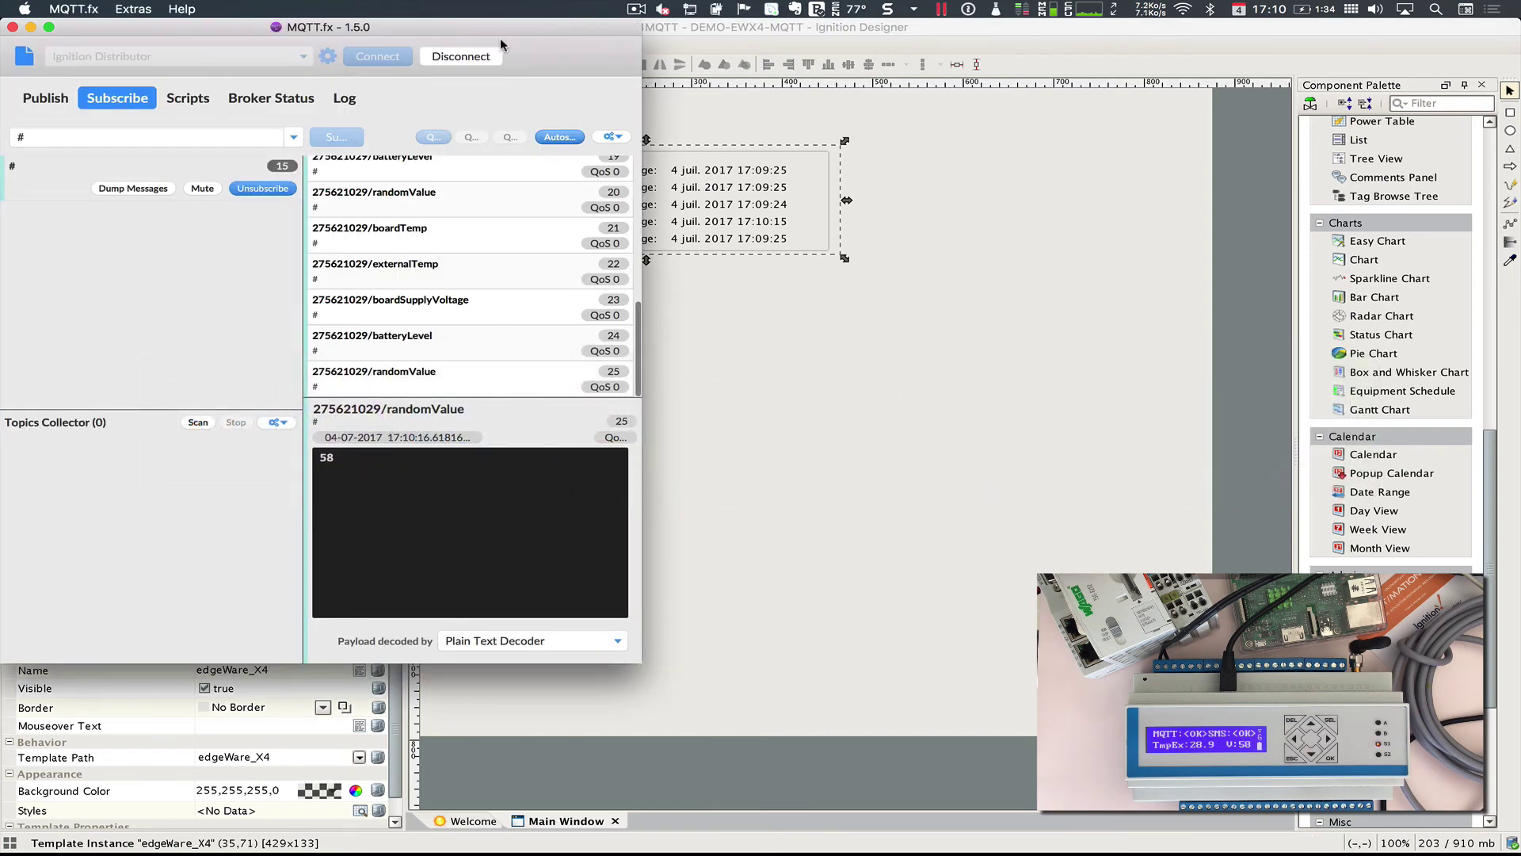
drag(502, 29, 1376, 59)
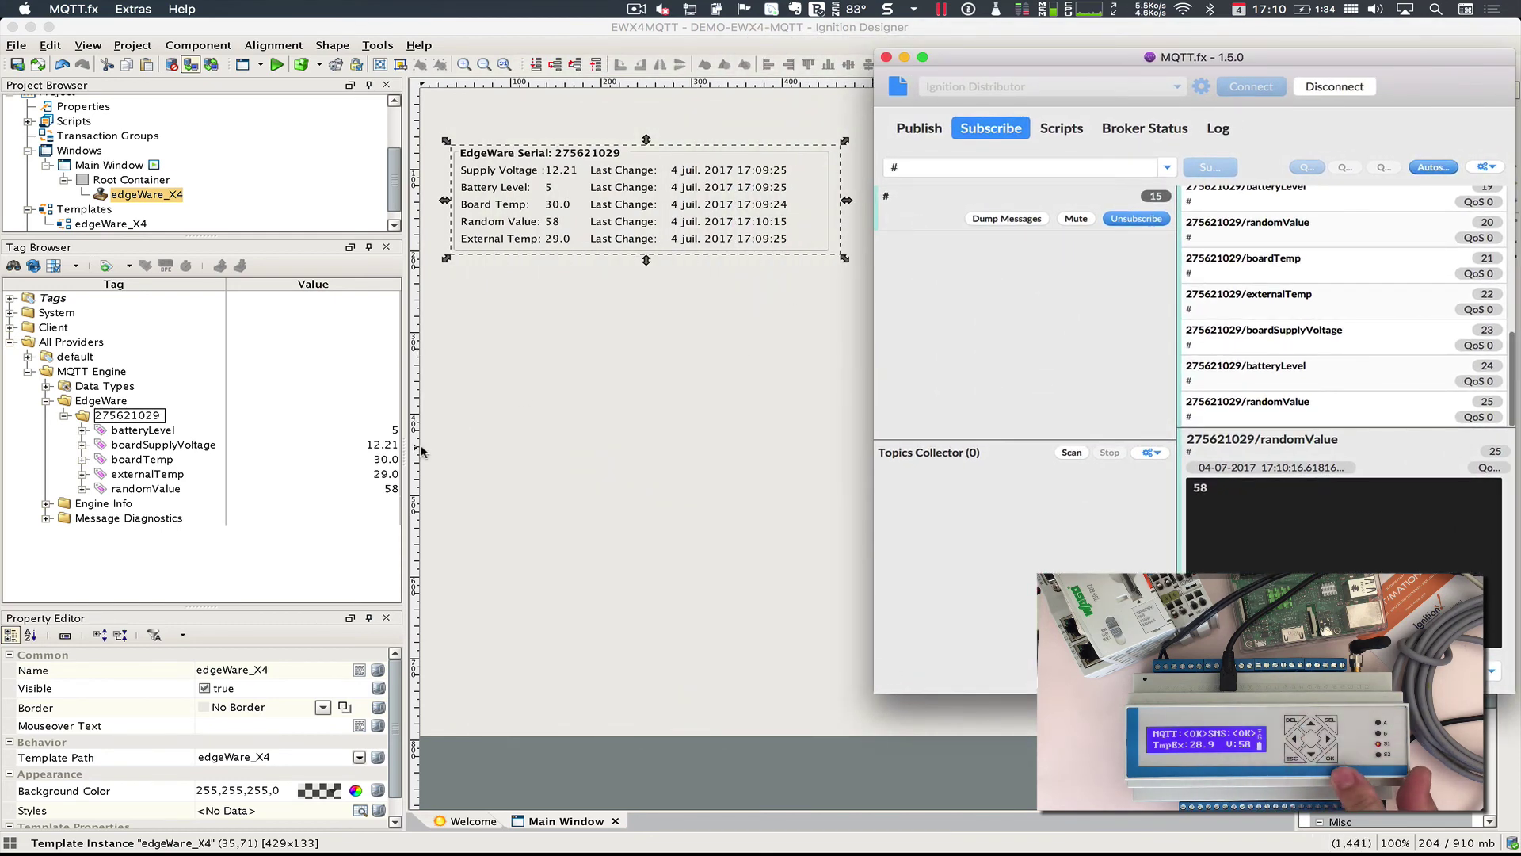
key(super+Tab)
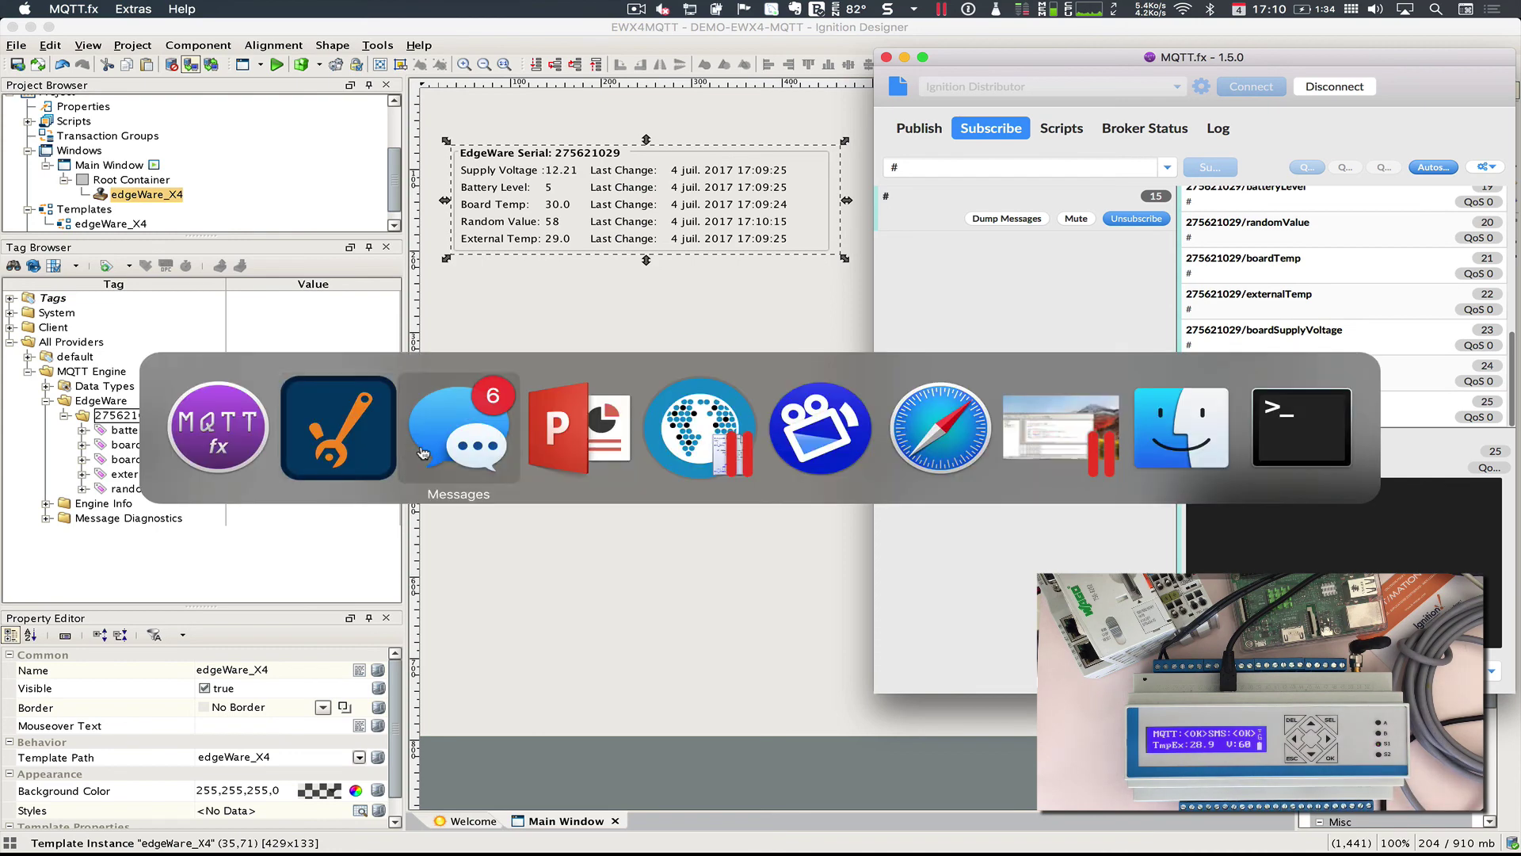
click(422, 453)
drag(951, 345, 621, 393)
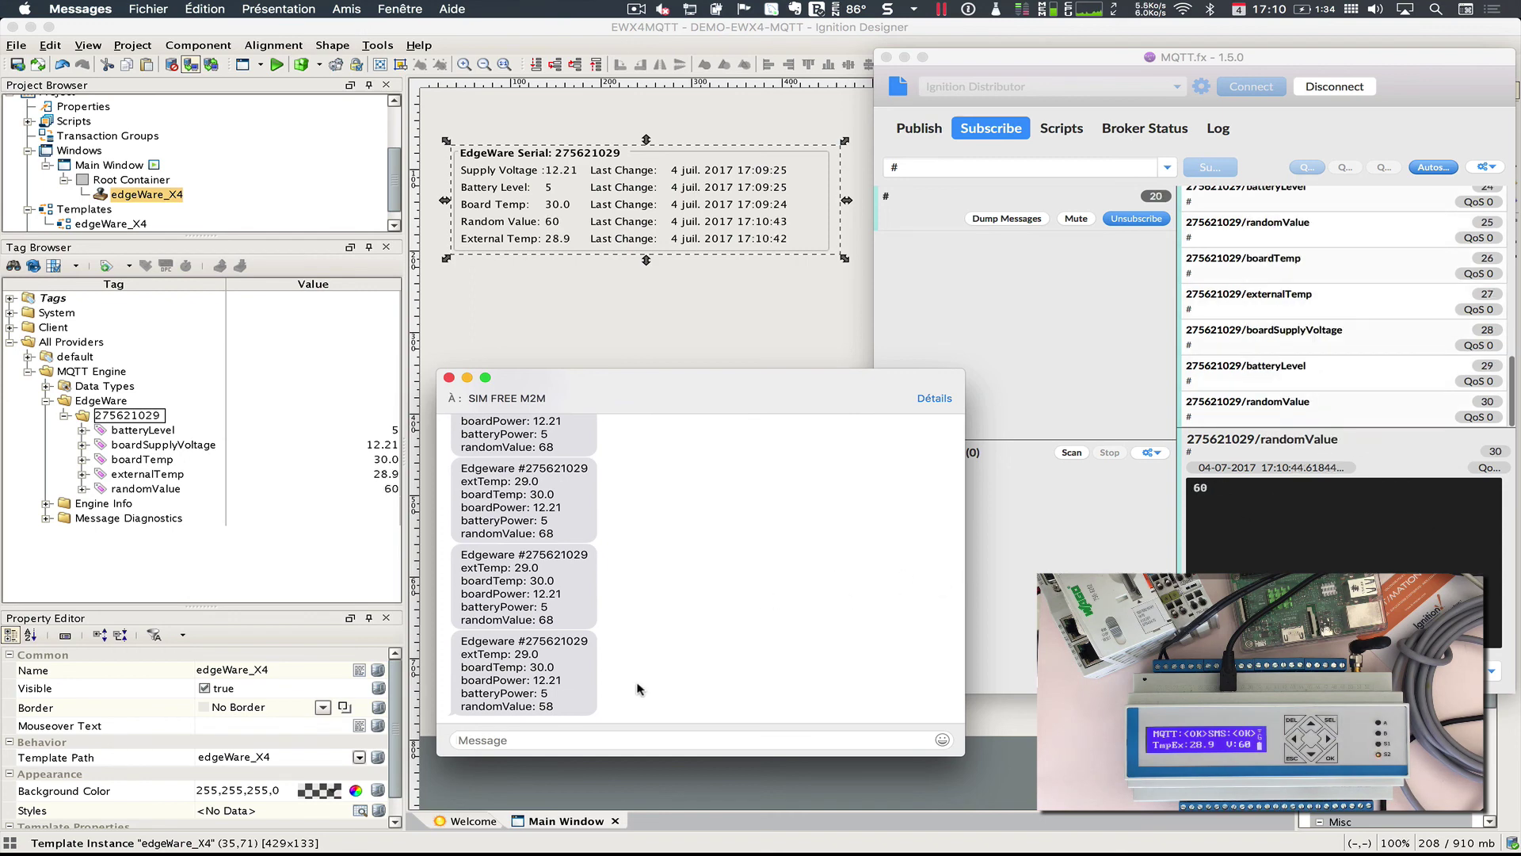
scroll(638, 689, down, 1)
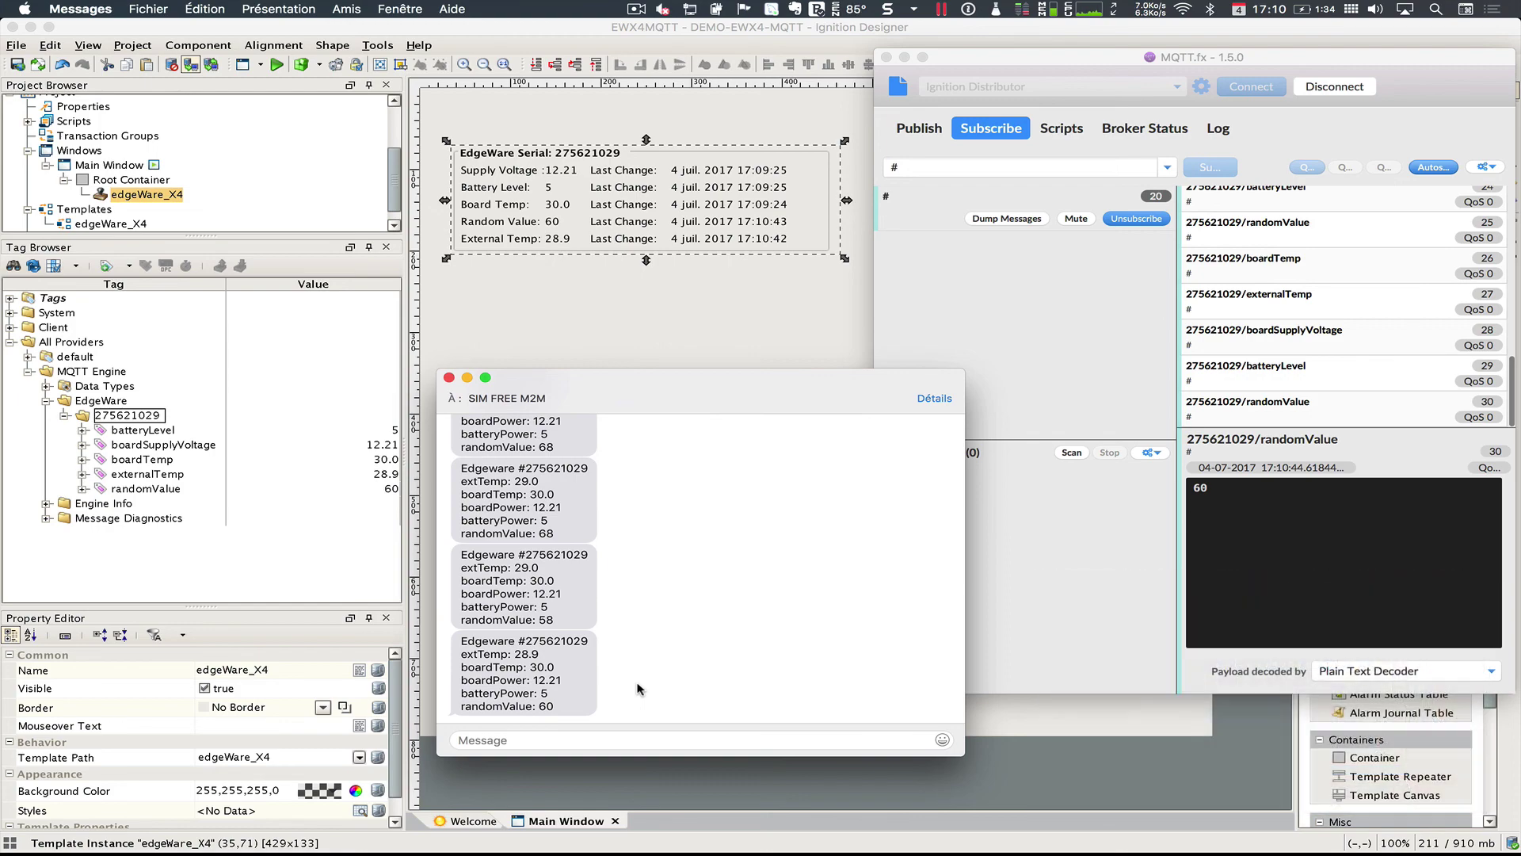
- Switch back to the Démonstration Ignition IoT presentation and advance to the next slide
key(ctrl+Up)
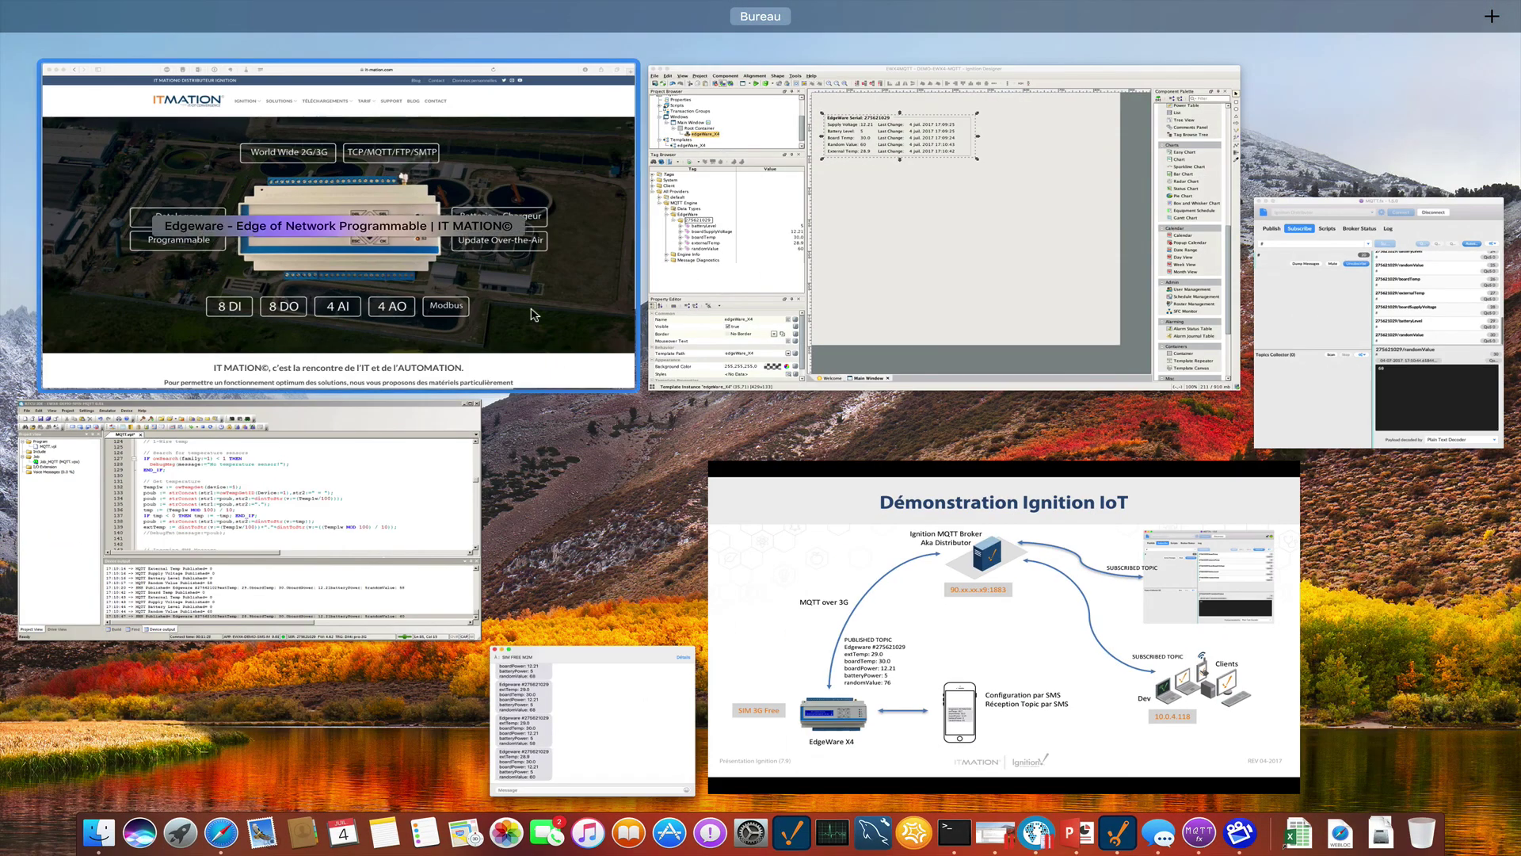
click(780, 561)
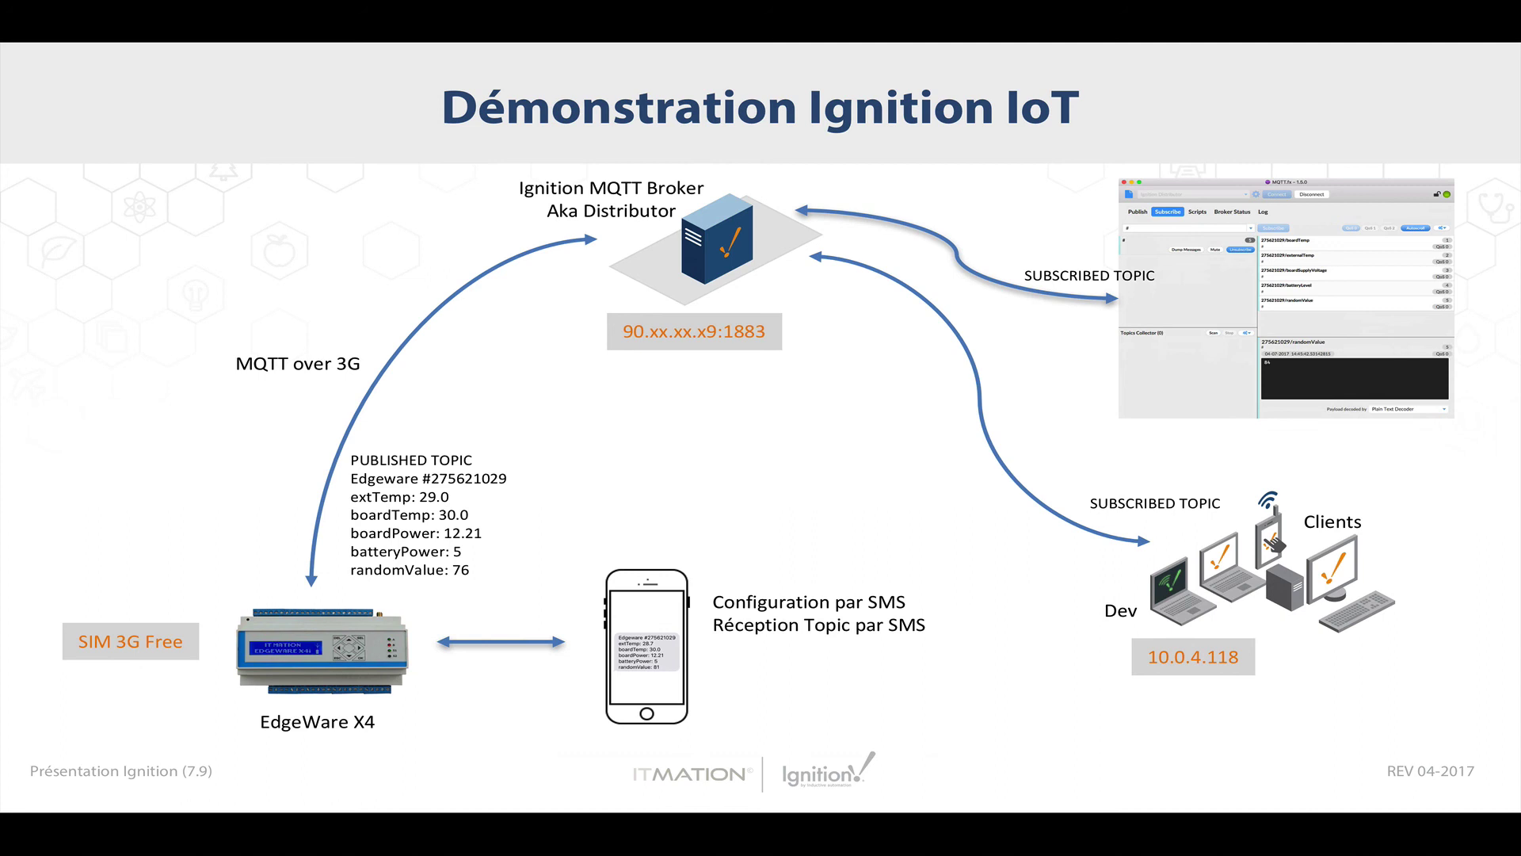
key(Right)
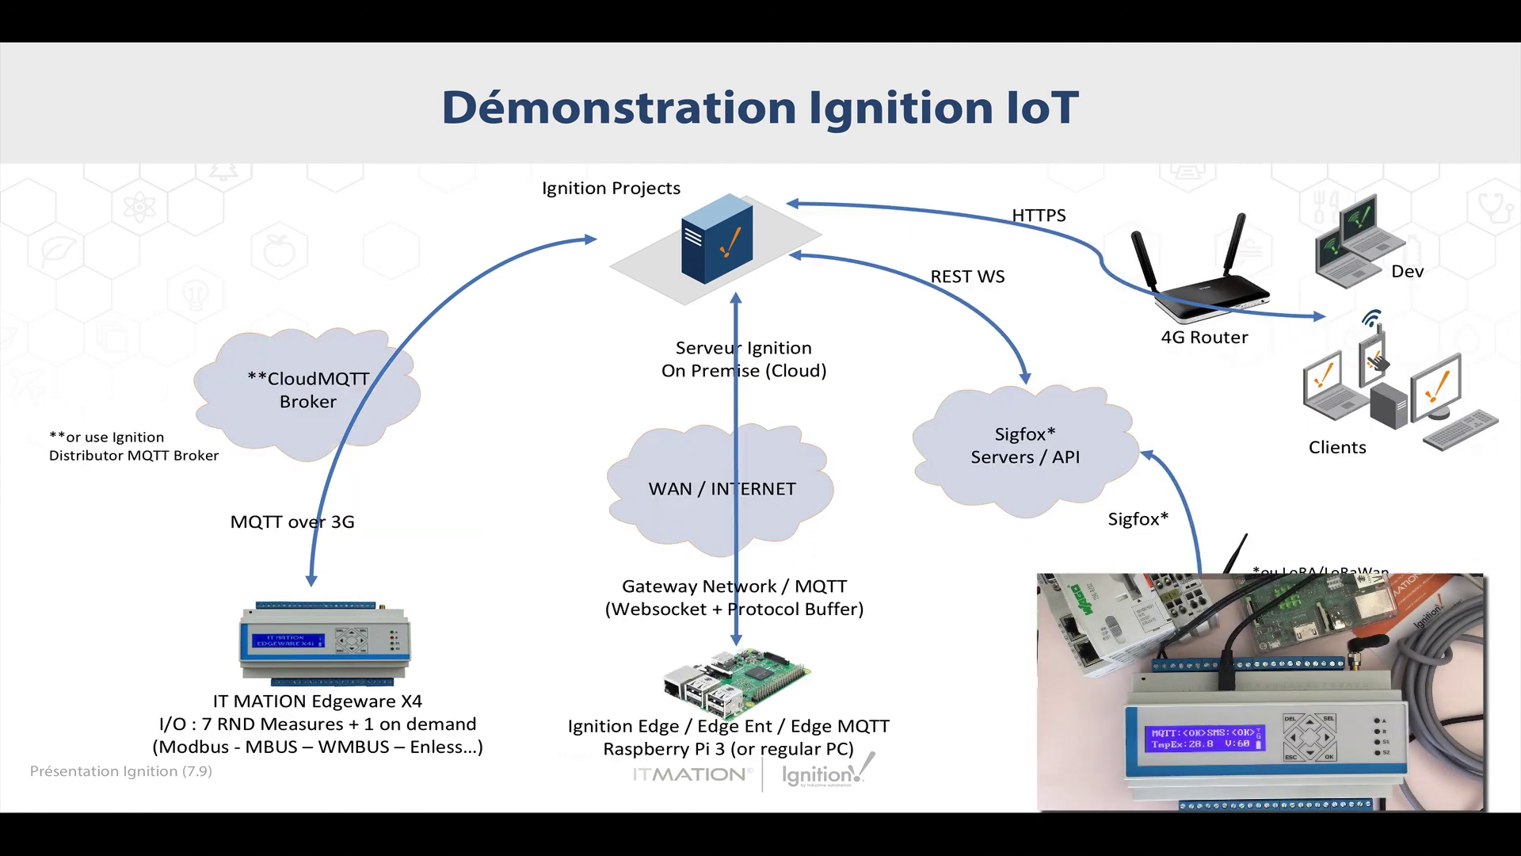